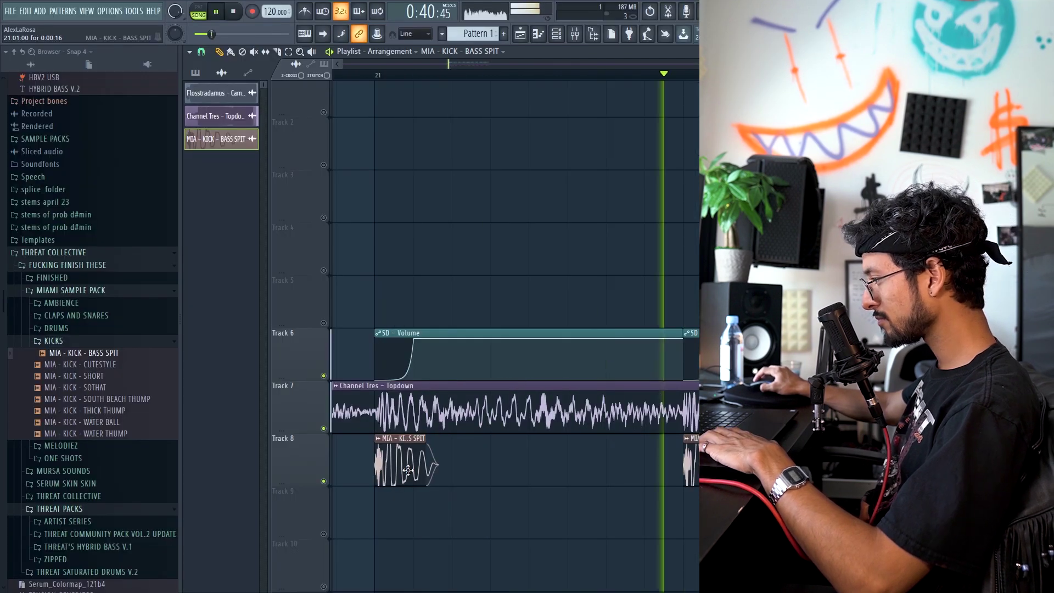
Open the channel settings of the MIA - KICK - BASS SPIT sample and the options of its volume control
{"action": "double_click", "coordinate": [430, 463]}
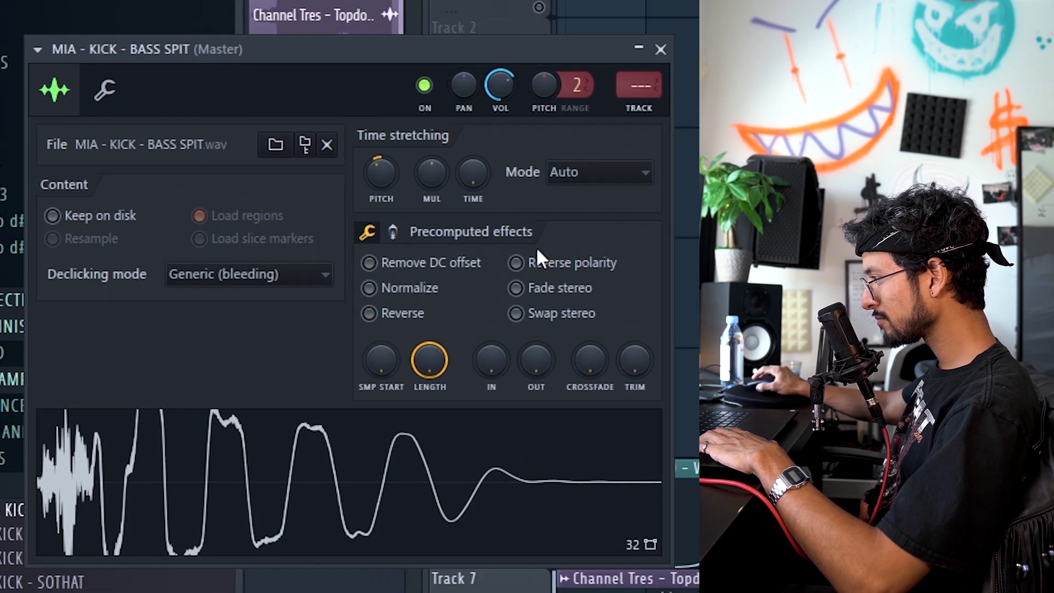
{"action": "right_click", "coordinate": [504, 98]}
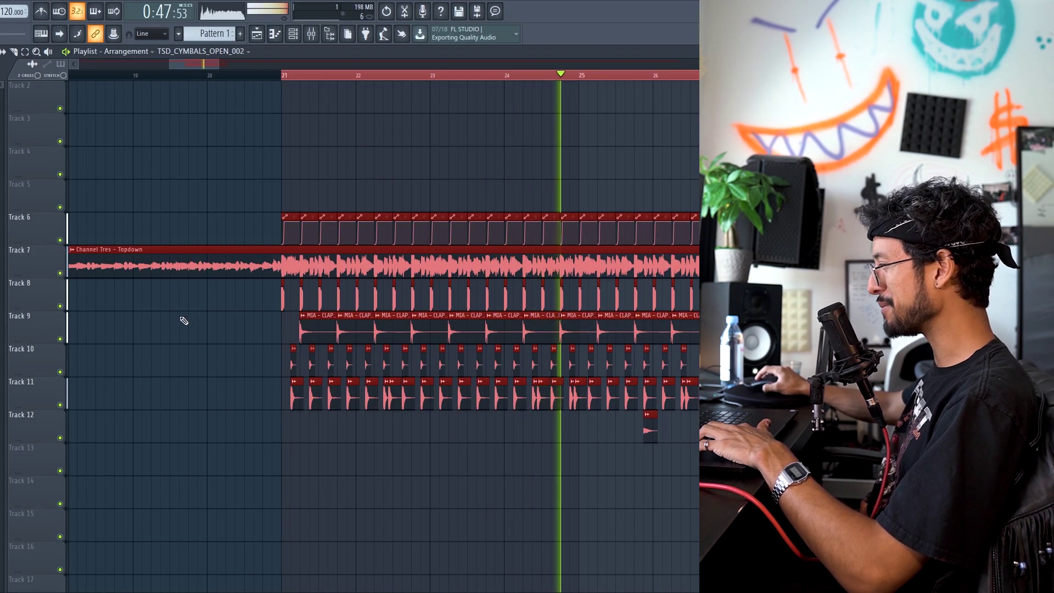
Clear the clip selection, play the drum arrangement alongside the Channel Tres - Topdown reference, and solo the reference's track 7
{"action": "key", "text": "ctrl+d"}
{"action": "left_click", "coordinate": [64, 274]}
{"action": "left_click", "coordinate": [63, 275]}
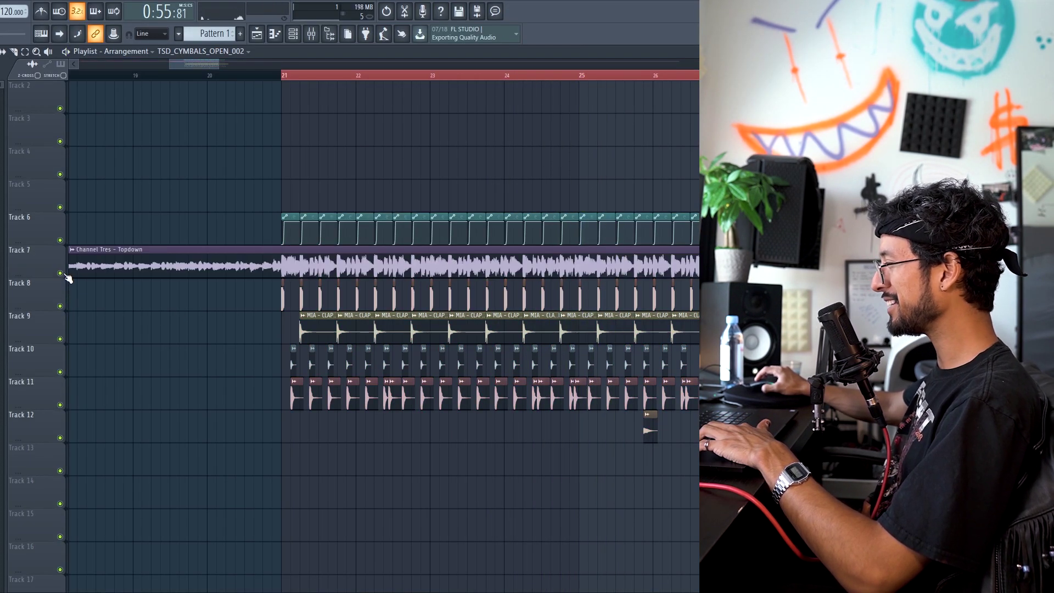
{"action": "left_click", "coordinate": [61, 272], "text": "ctrl"}
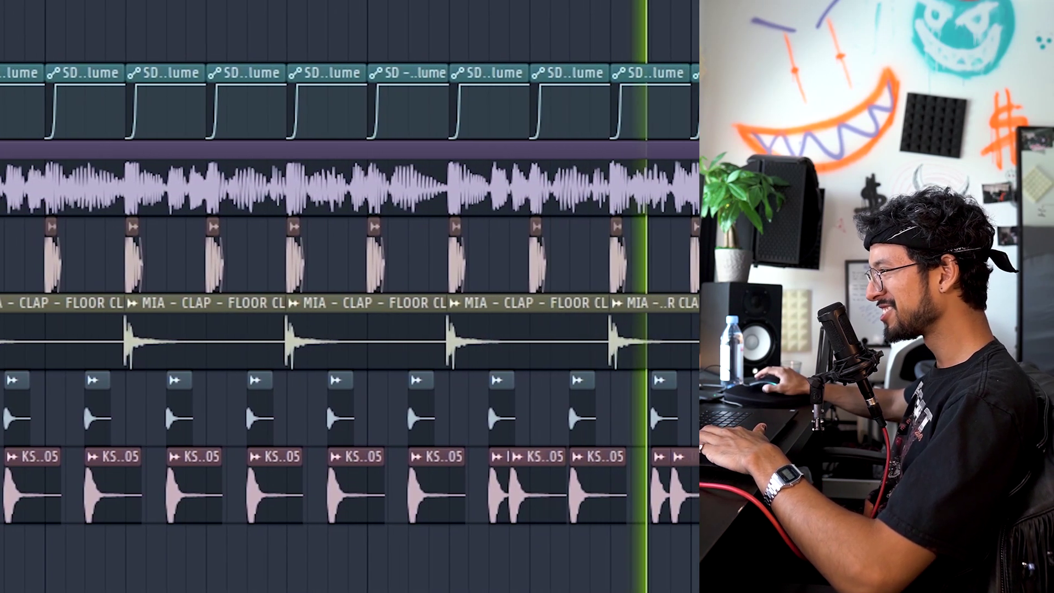
{"action": "key", "text": "space"}
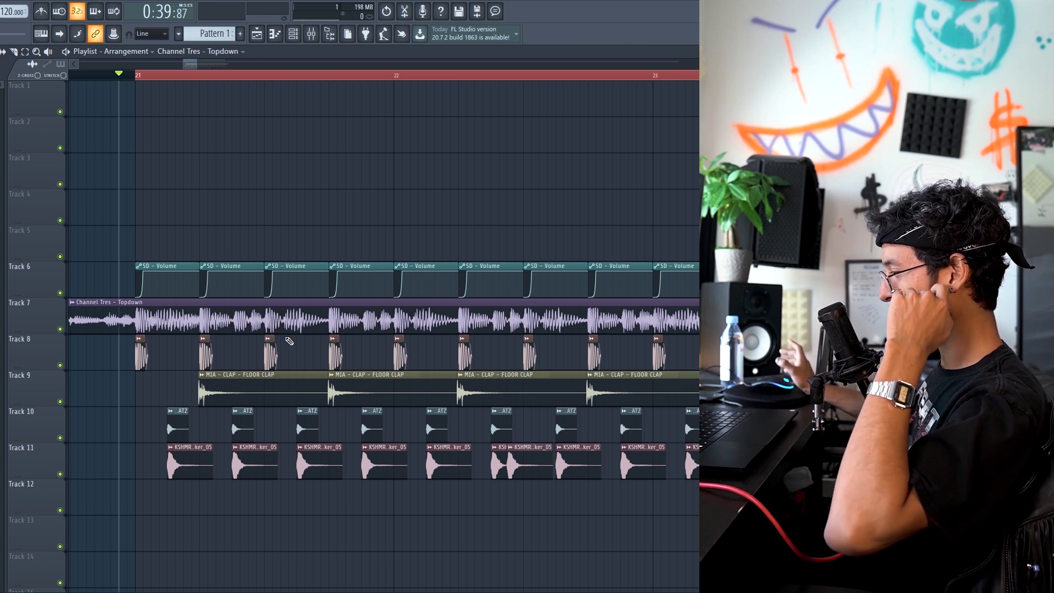
{"action": "left_click", "coordinate": [61, 261]}
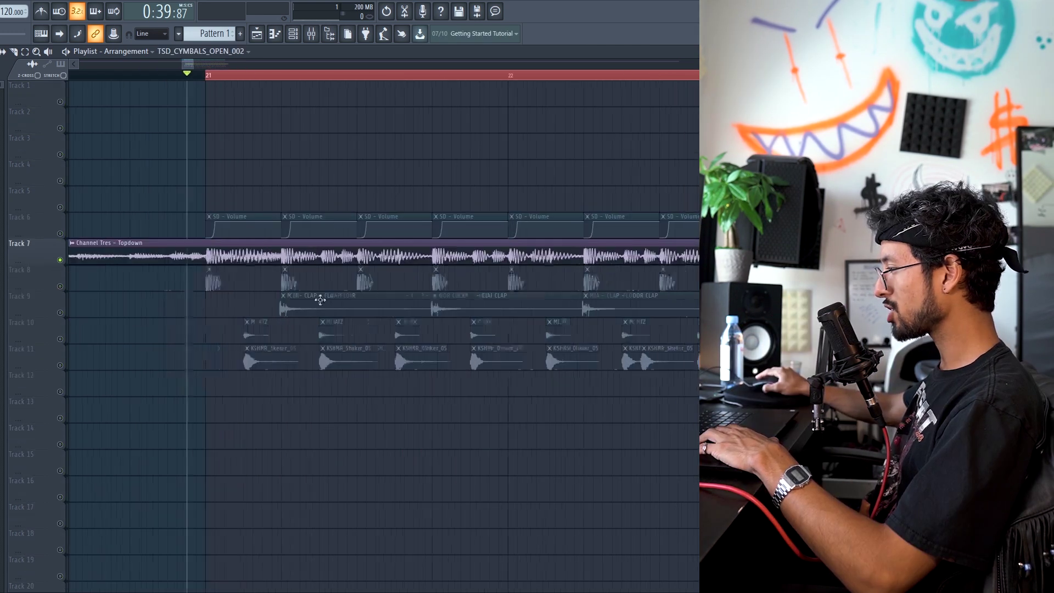
Insert the Nightlife generator plugin as a new channel, choosing it from the full plugin list
{"action": "key", "text": "F6"}
{"action": "right_click", "coordinate": [165, 297]}
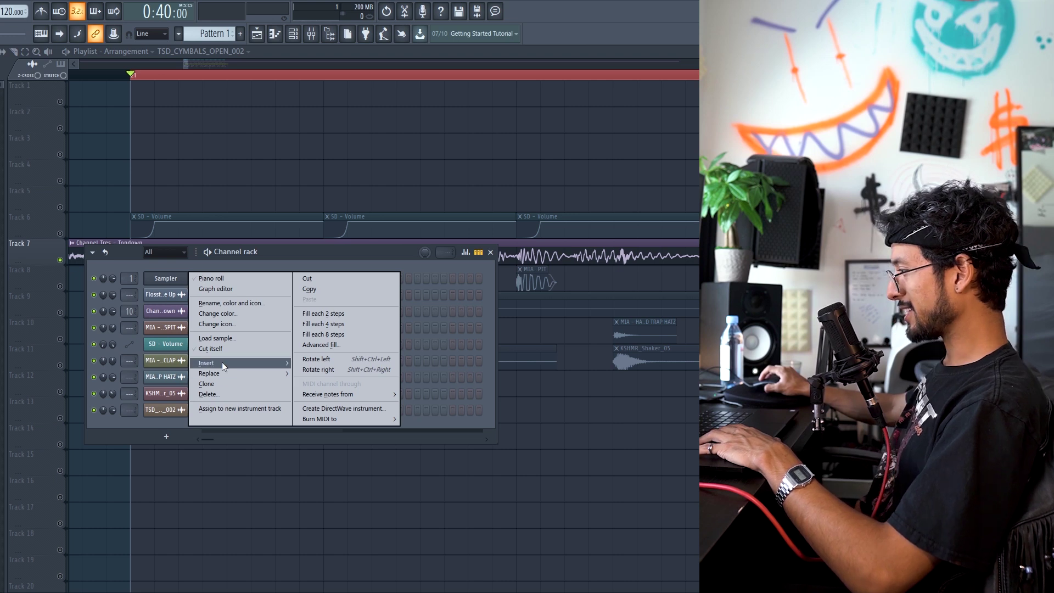
{"action": "mouse_move", "coordinate": [221, 363]}
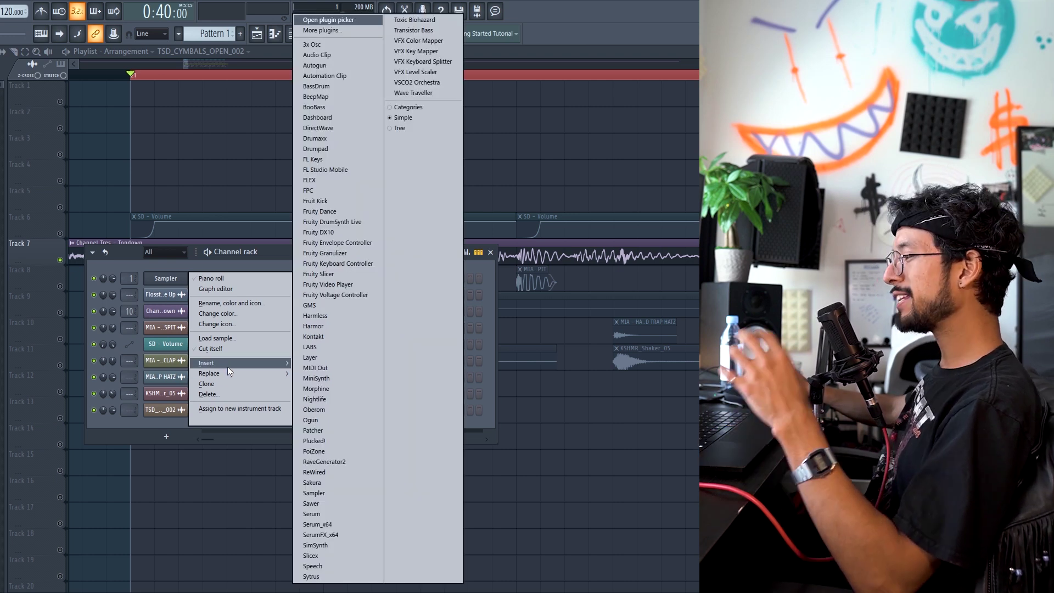
{"action": "left_click", "coordinate": [245, 352]}
{"action": "key", "text": "F9"}
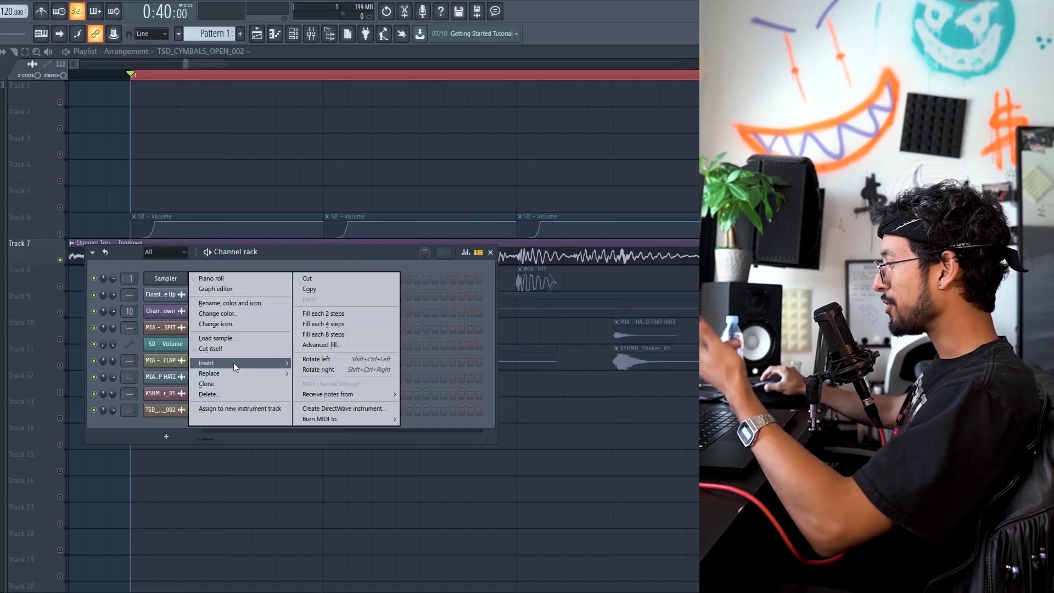
{"action": "mouse_move", "coordinate": [235, 362]}
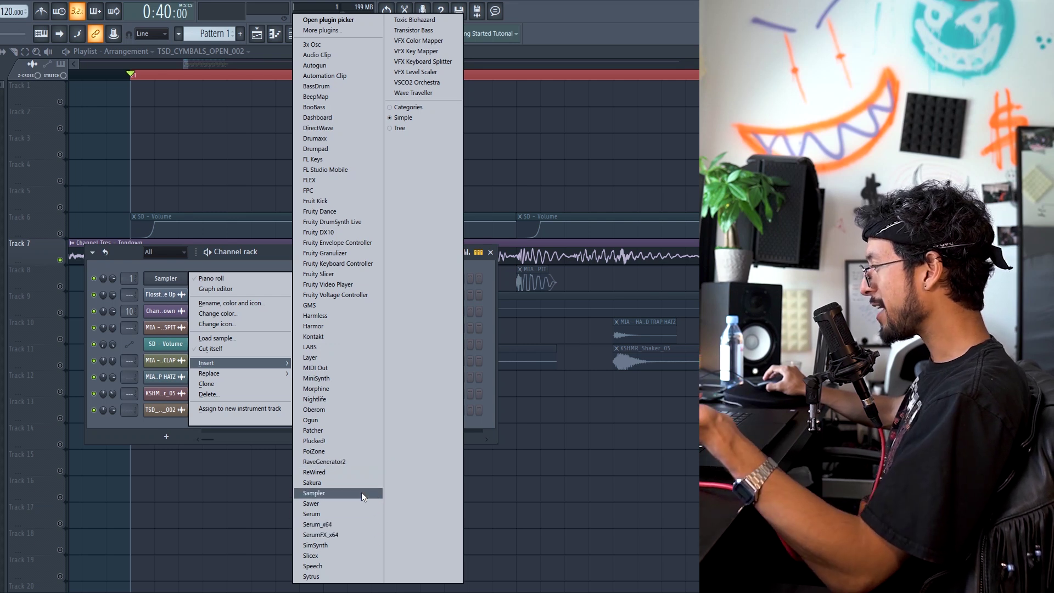
{"action": "left_click", "coordinate": [321, 31]}
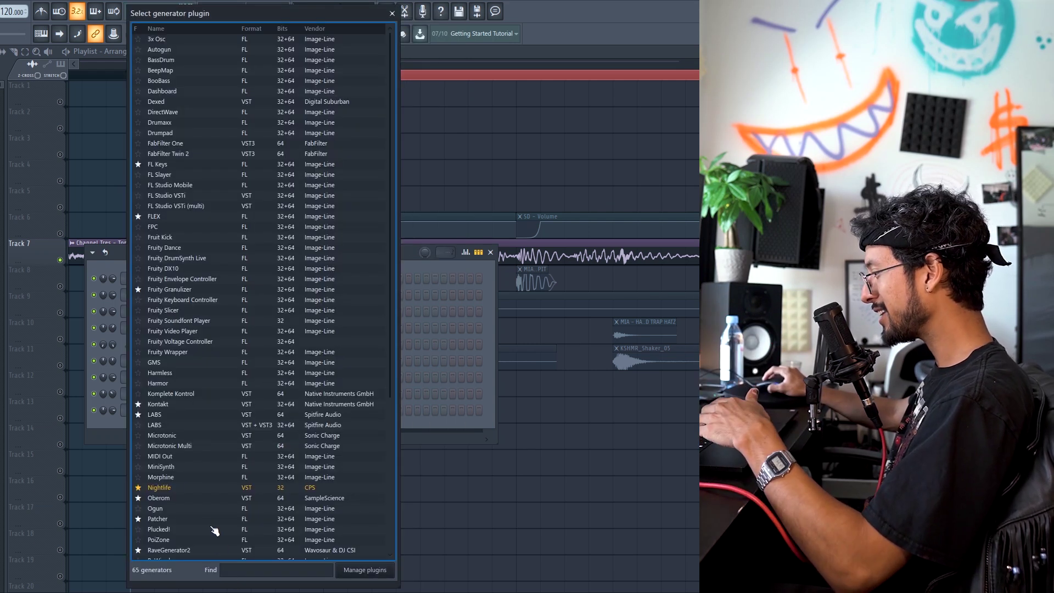
{"action": "double_click", "coordinate": [186, 488]}
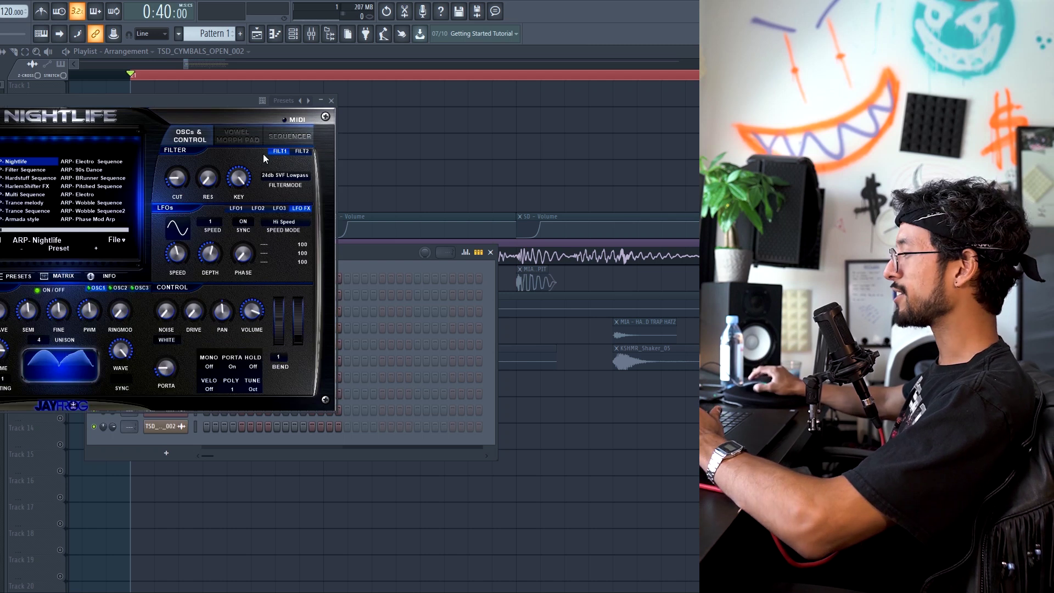
Bring the whole Nightlife window into view and load its BA- Future House Bass preset
{"action": "left_click_drag", "start_coordinate": [124, 104], "coordinate": [322, 165]}
{"action": "left_click_drag", "start_coordinate": [278, 291], "coordinate": [293, 294]}
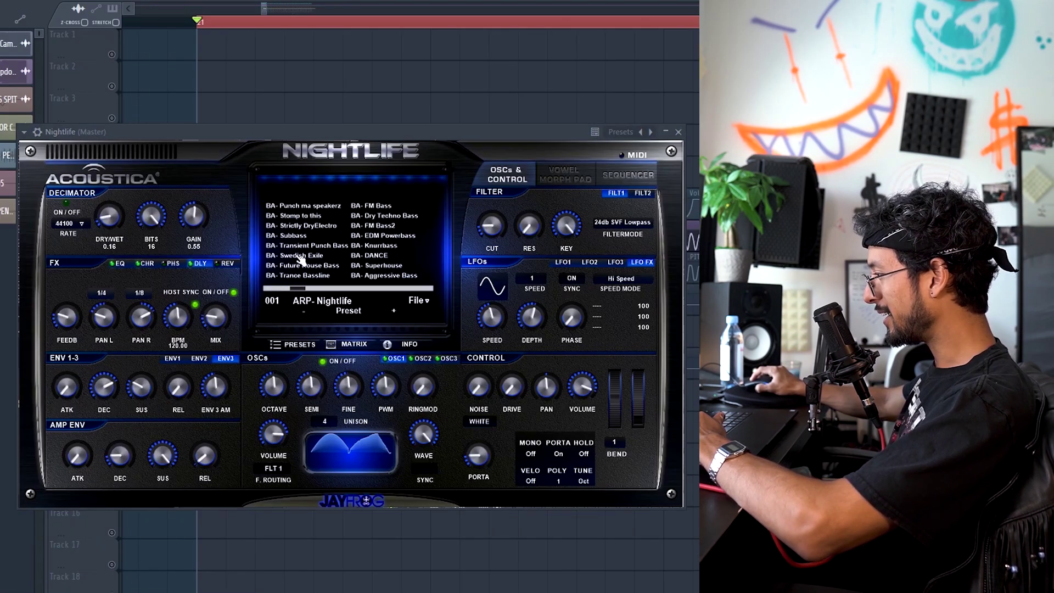
{"action": "left_click", "coordinate": [302, 246]}
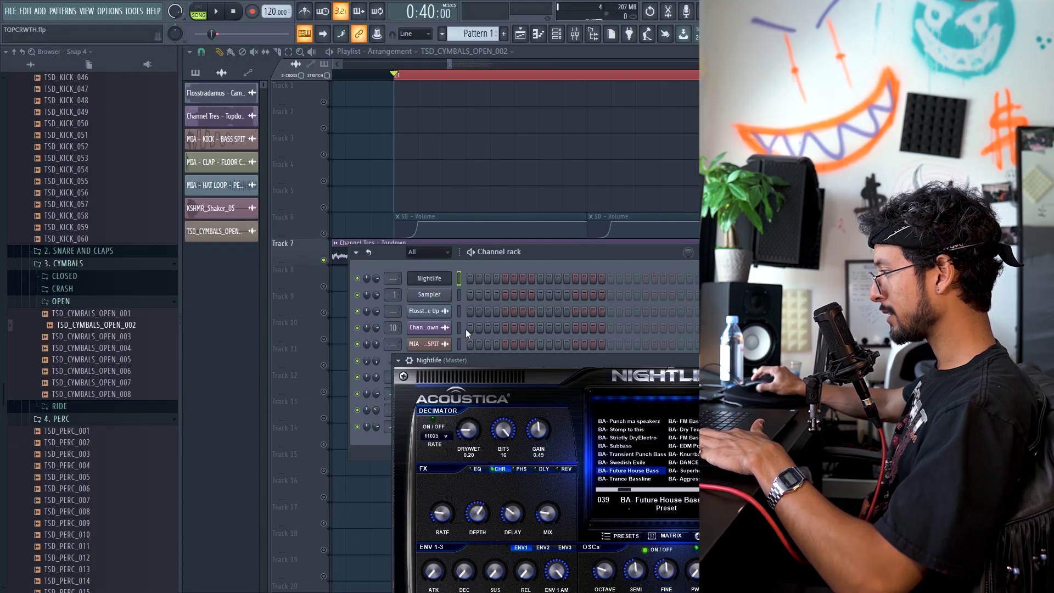
Open the Nightlife channel's piano roll, lower the bassline's first note to E4 and play it back
{"action": "right_click", "coordinate": [446, 279]}
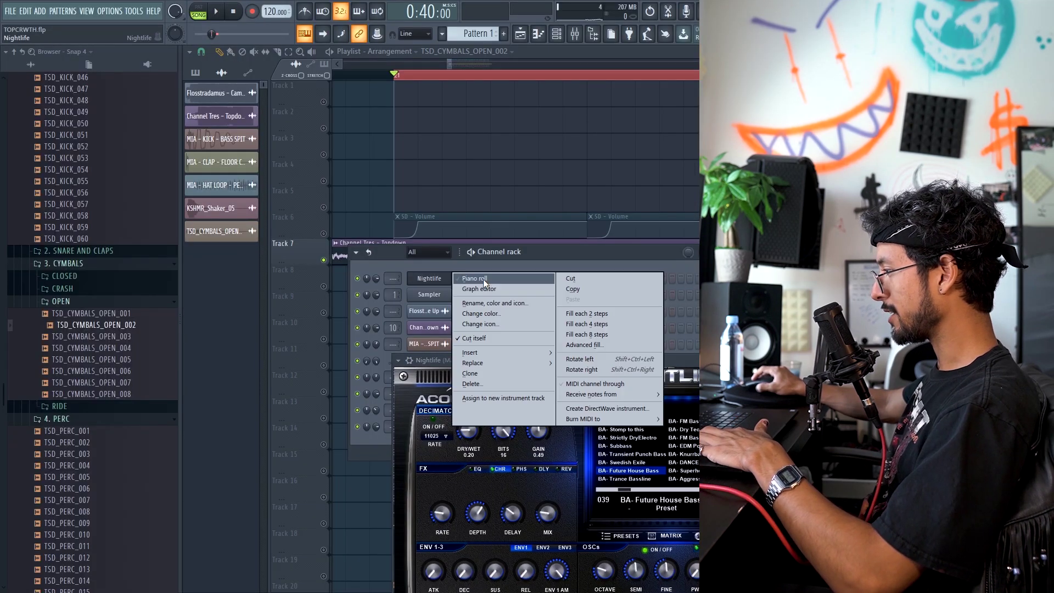
{"action": "left_click", "coordinate": [475, 279]}
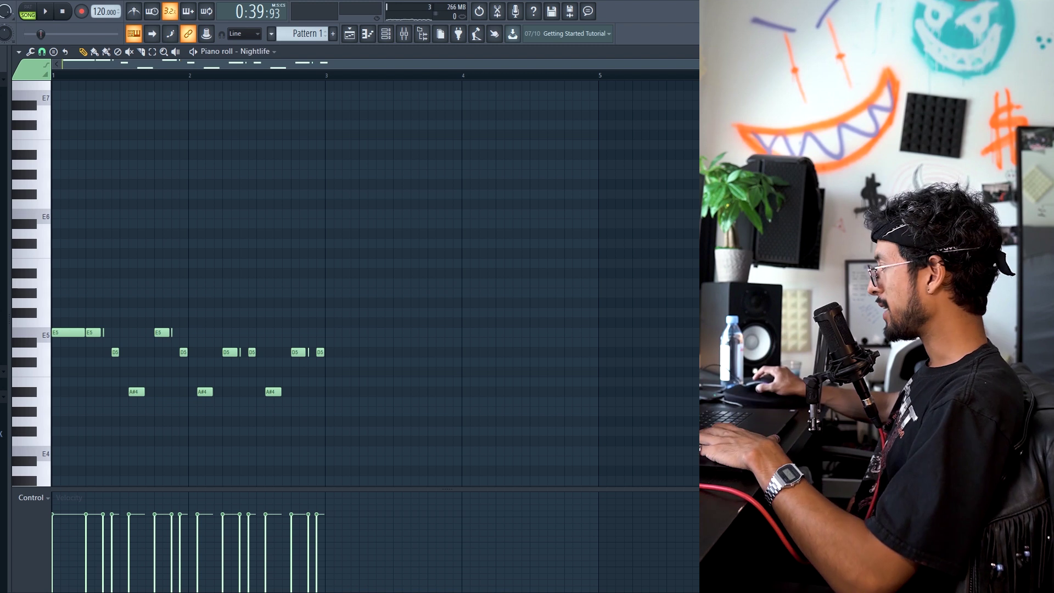
{"action": "scroll", "coordinate": [174, 132], "scroll_direction": "up", "scroll_amount": 5}
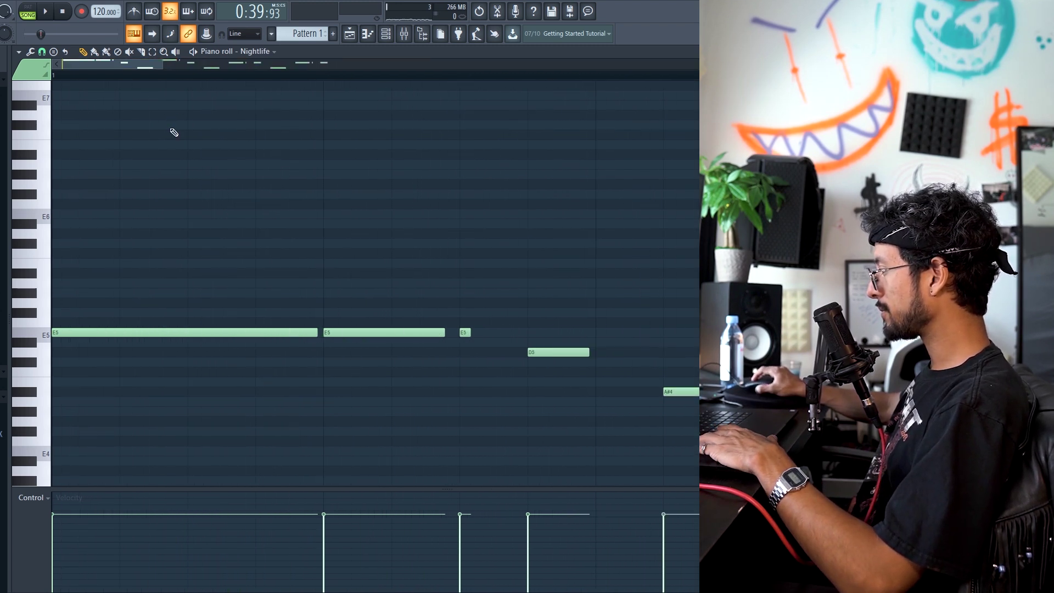
{"action": "left_click_drag", "start_coordinate": [322, 79], "coordinate": [177, 80]}
{"action": "key", "text": "space"}
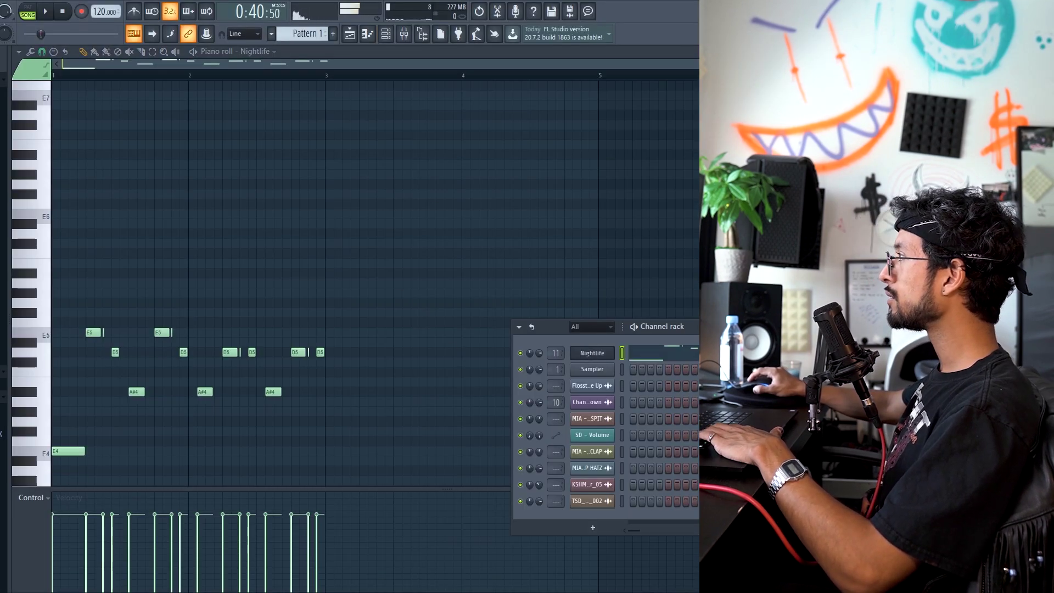
Stop playback and adjust the swing amount in the channel rack for the bassline
{"action": "key", "text": "space"}
{"action": "key", "text": "F6"}
{"action": "scroll", "coordinate": [208, 231], "scroll_direction": "down", "scroll_amount": 1}
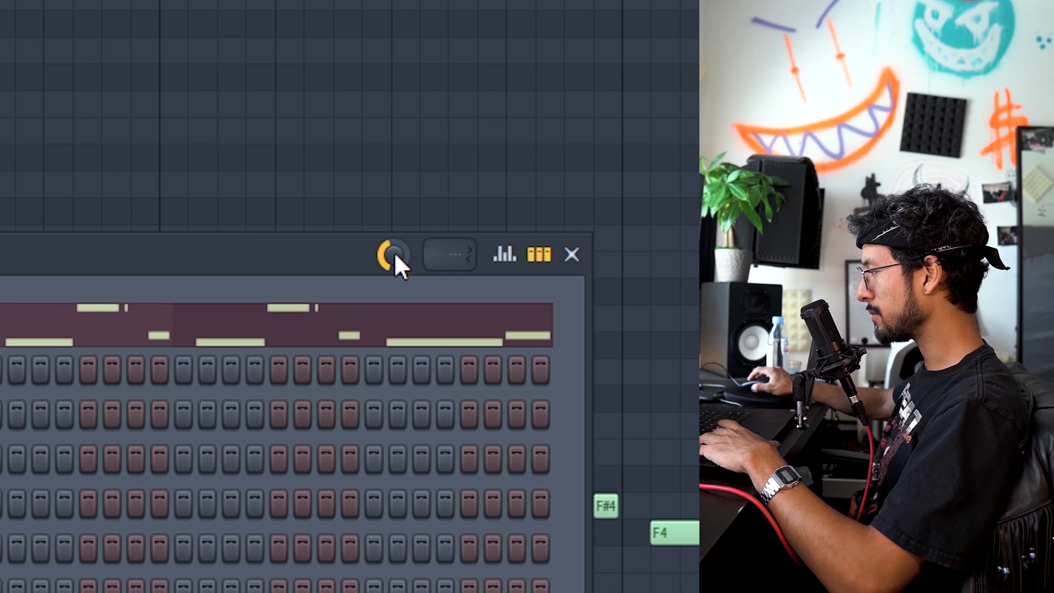
Play the arrangement, solo the Channel Tres - Topdown reference, and switch the solo to the Pattern 1 bassline on track 4
{"action": "key", "text": "space"}
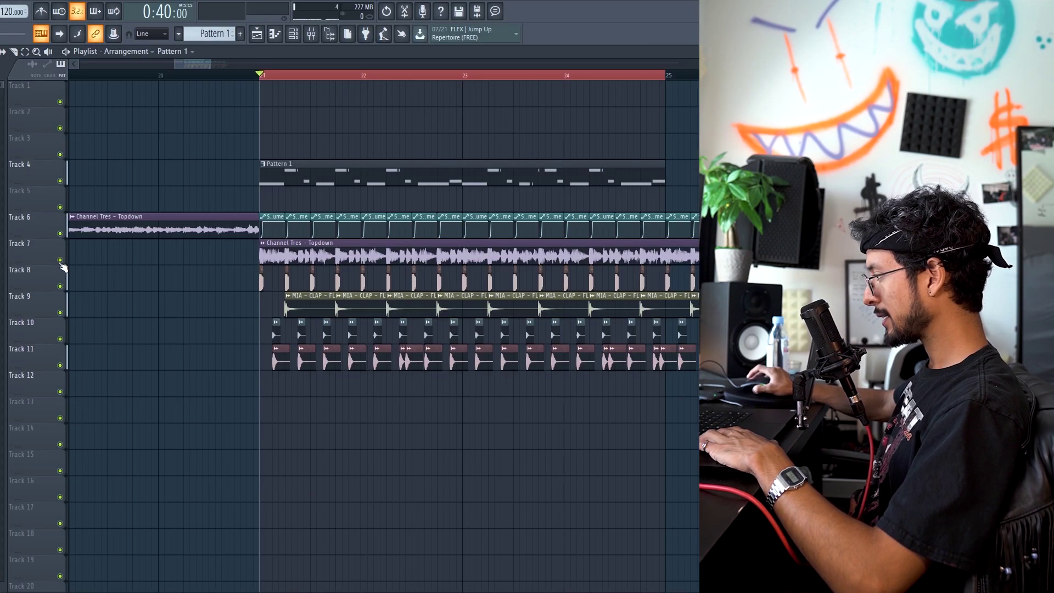
{"action": "left_click", "coordinate": [60, 260], "text": "ctrl"}
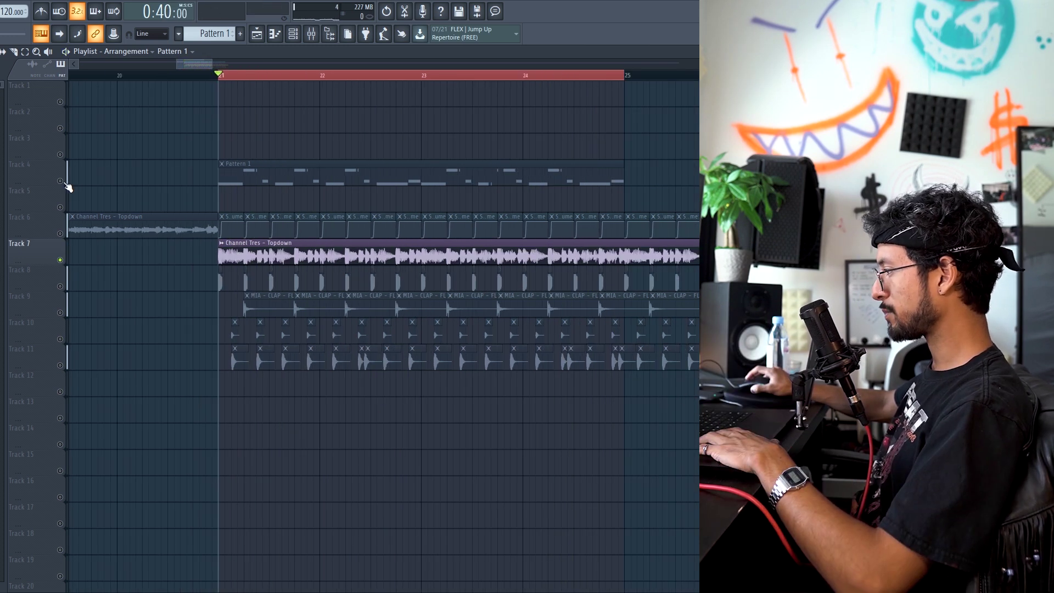
{"action": "left_click", "coordinate": [61, 181], "text": "ctrl"}
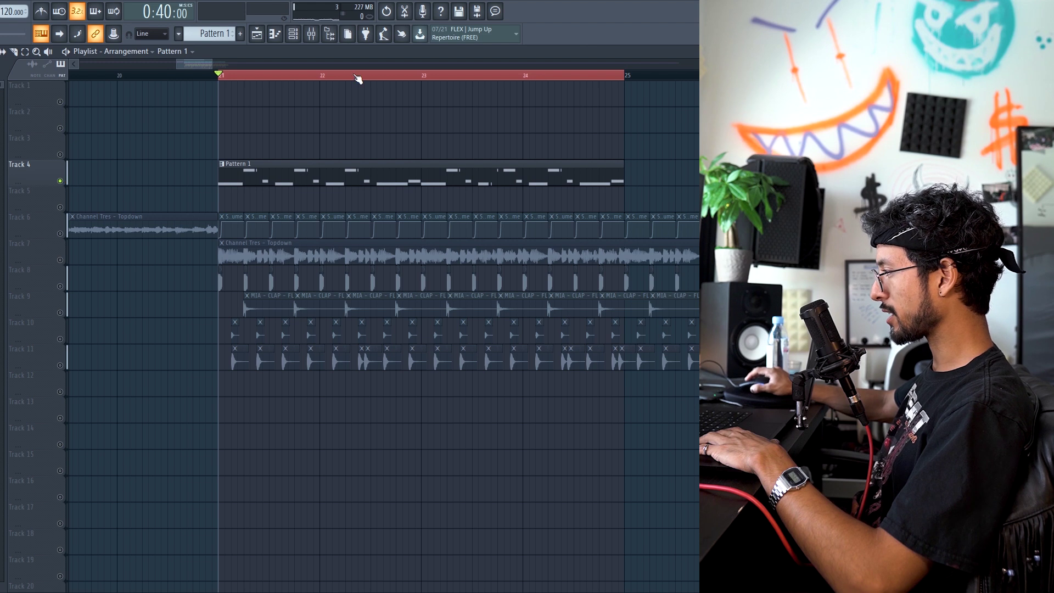
Clone the Nightlife channel, load a PAD preset into the clone and open the clone's channel options
{"action": "left_click", "coordinate": [305, 34]}
{"action": "right_click", "coordinate": [135, 277]}
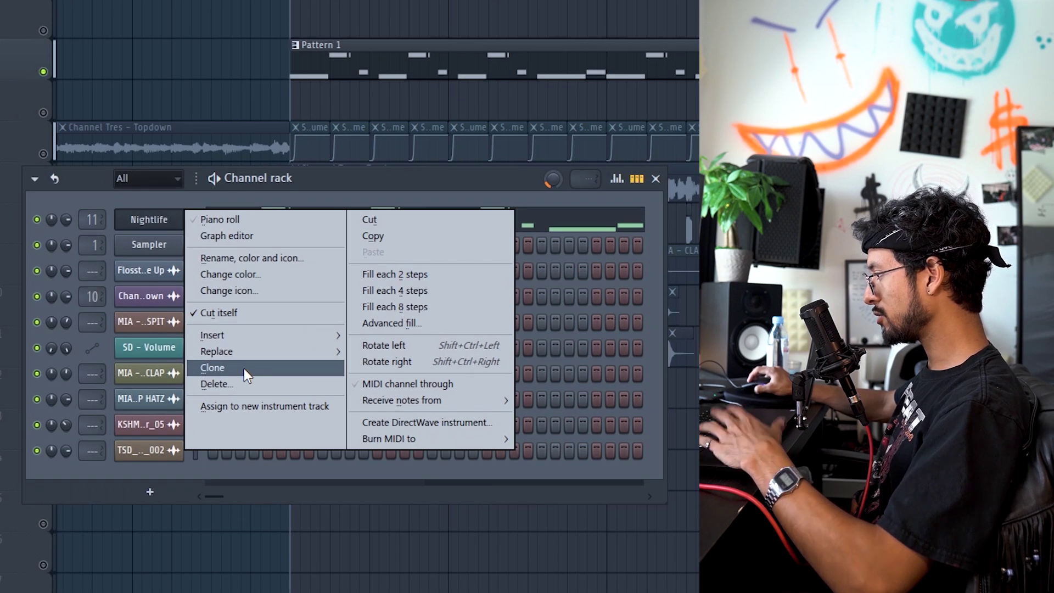
{"action": "left_click", "coordinate": [243, 368]}
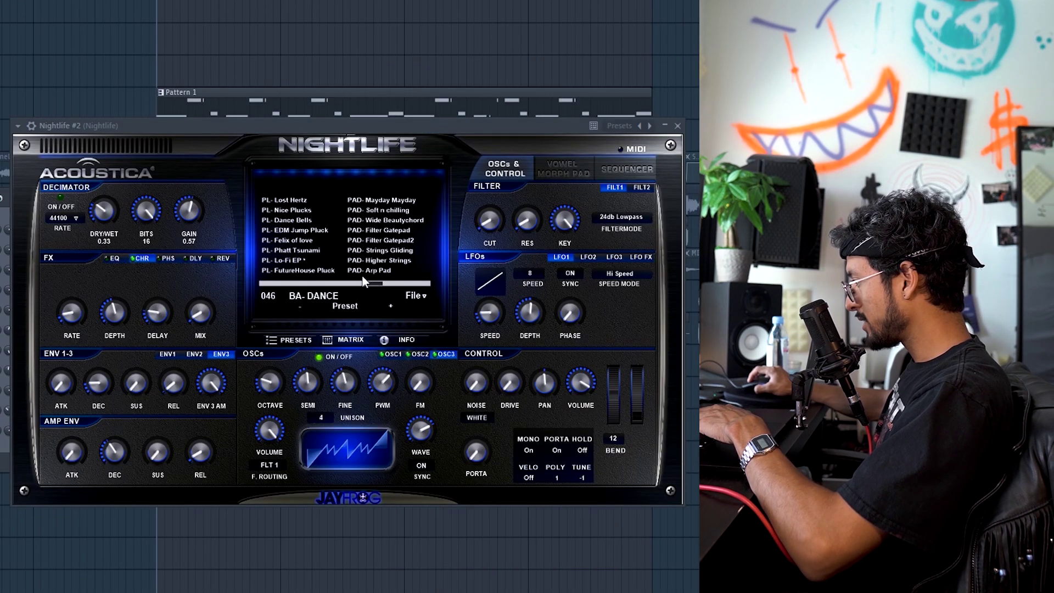
{"action": "left_click", "coordinate": [378, 210]}
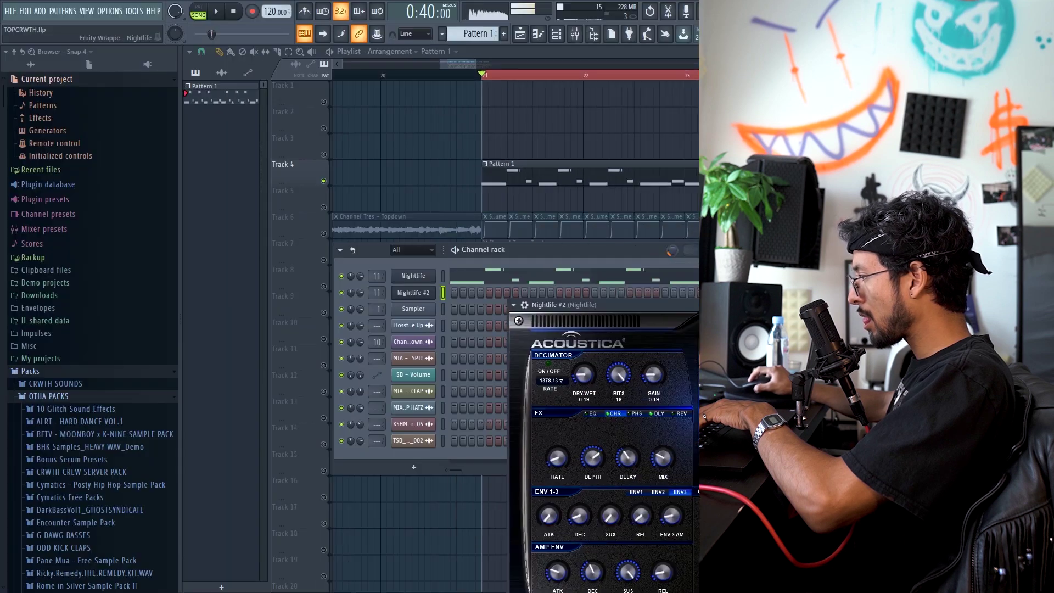
{"action": "right_click", "coordinate": [421, 295]}
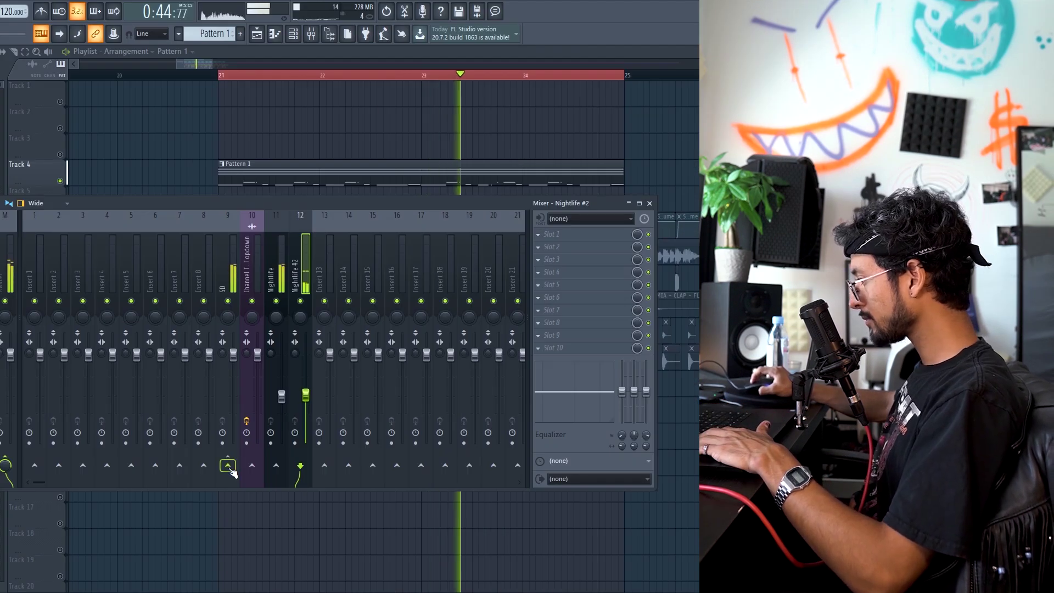
Route the Nightlife #2 mixer track to the SD mixer track
{"action": "right_click", "coordinate": [228, 465]}
{"action": "left_click", "coordinate": [241, 472]}
{"action": "key", "text": "F9"}
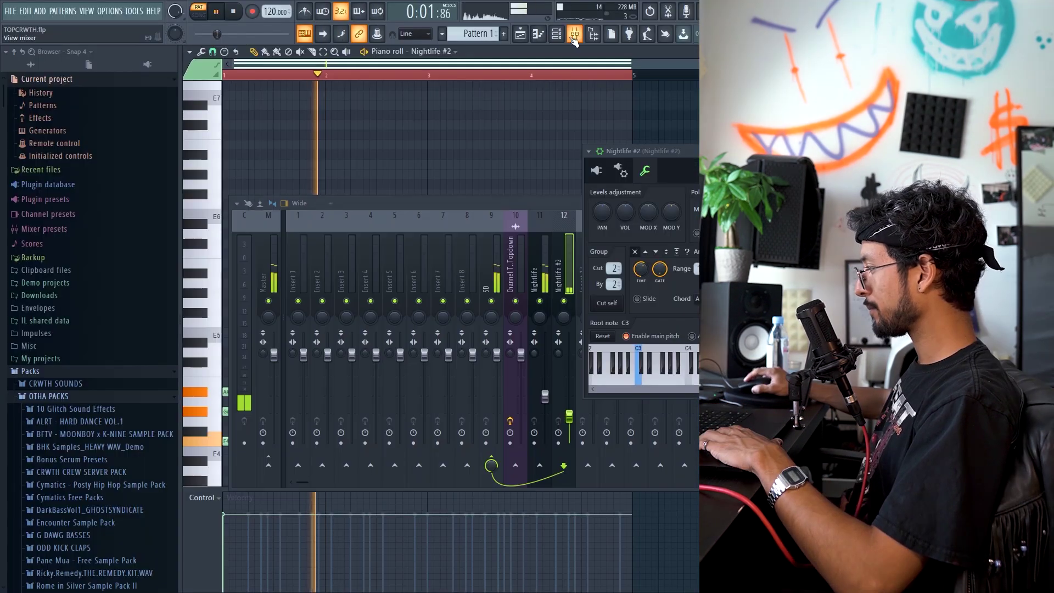
Add Fruity parametric EQ 2 to the Nightlife #2 mixer track and load its 20Hz + 18kHz cut preset
{"action": "left_click", "coordinate": [688, 323]}
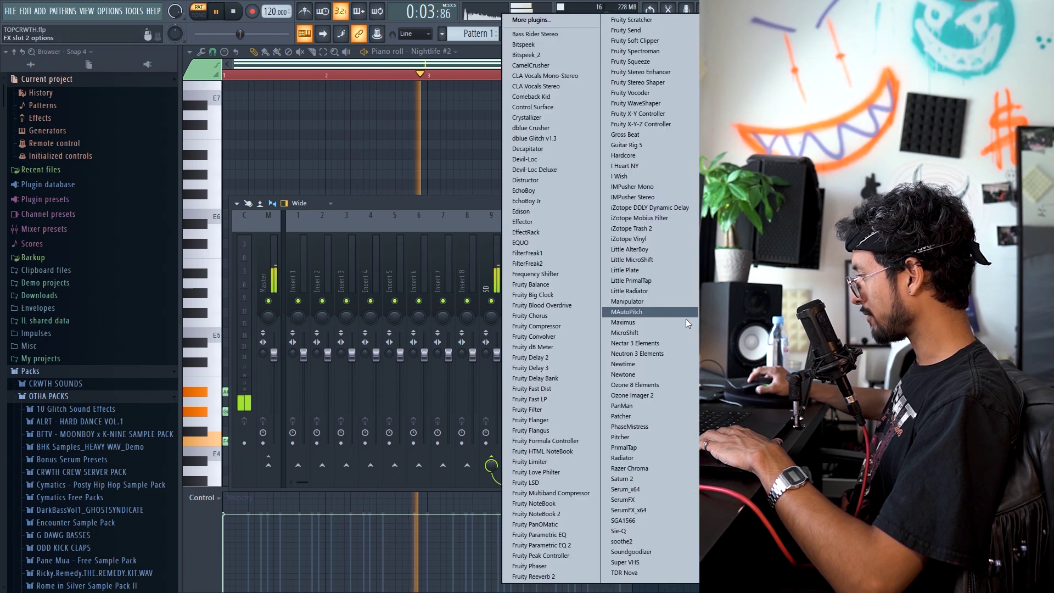
{"action": "left_click", "coordinate": [541, 545]}
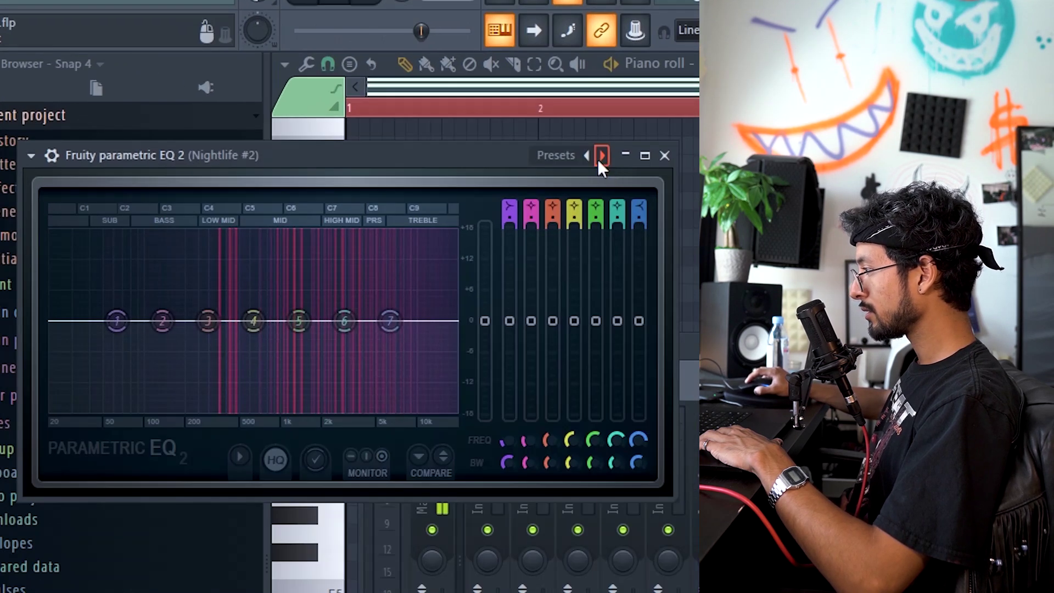
{"action": "left_click", "coordinate": [603, 155]}
Narrow the pad's EQ by lowering the high cut to just under 1 kHz and raising the low cut to just under 200 Hz
{"action": "left_click_drag", "start_coordinate": [423, 318], "coordinate": [302, 318]}
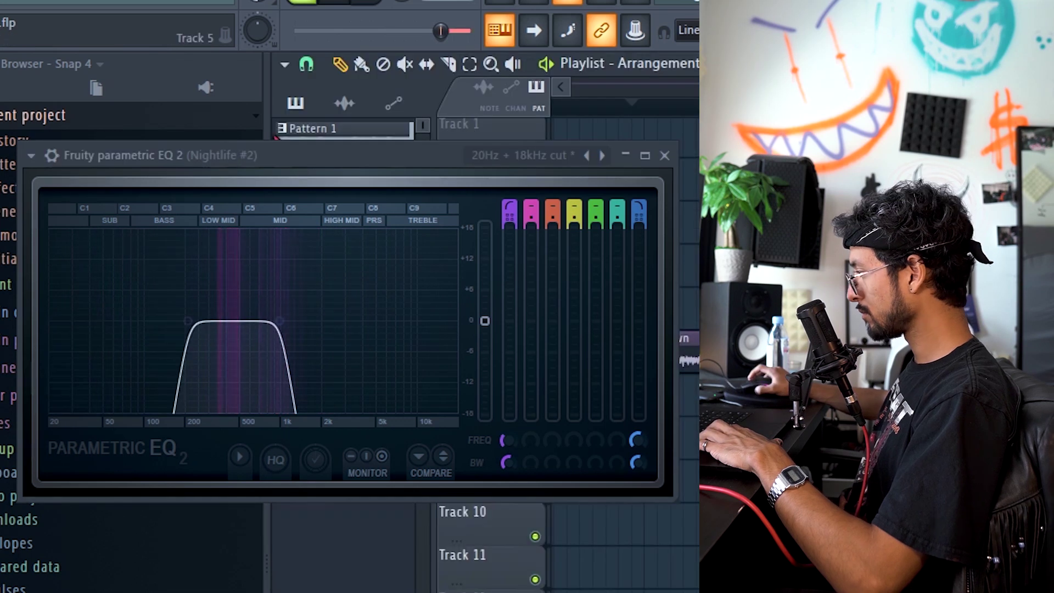
{"action": "scroll", "coordinate": [690, 313], "scroll_direction": "down", "scroll_amount": 1}
{"action": "key", "text": "F9"}
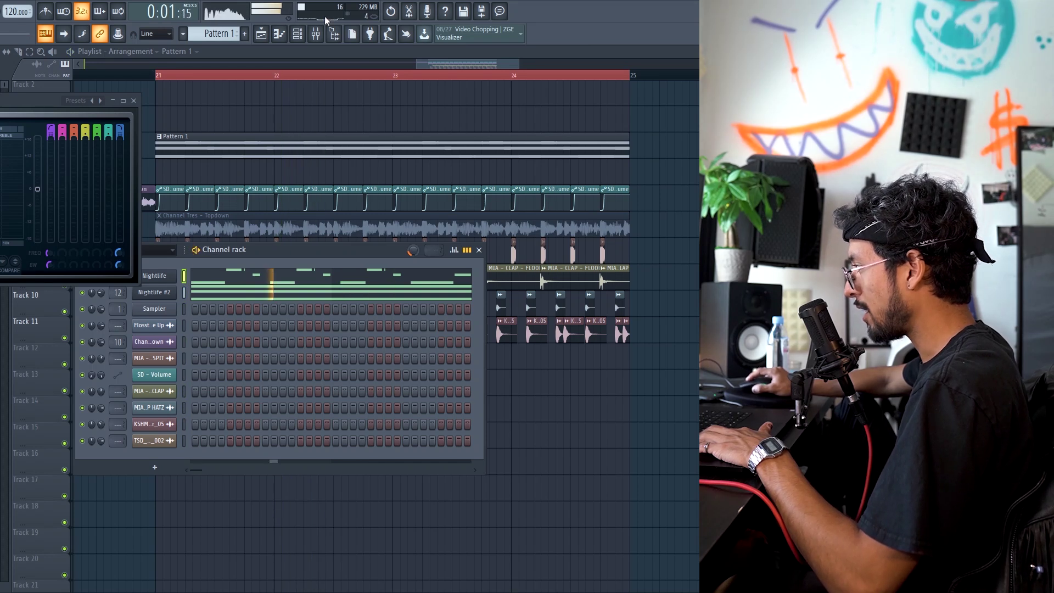
Add Saturn 2 to the first effect slot of the Nightlife bass mixer track and set its Band 1 Drive to about 30%
{"action": "left_click", "coordinate": [316, 34]}
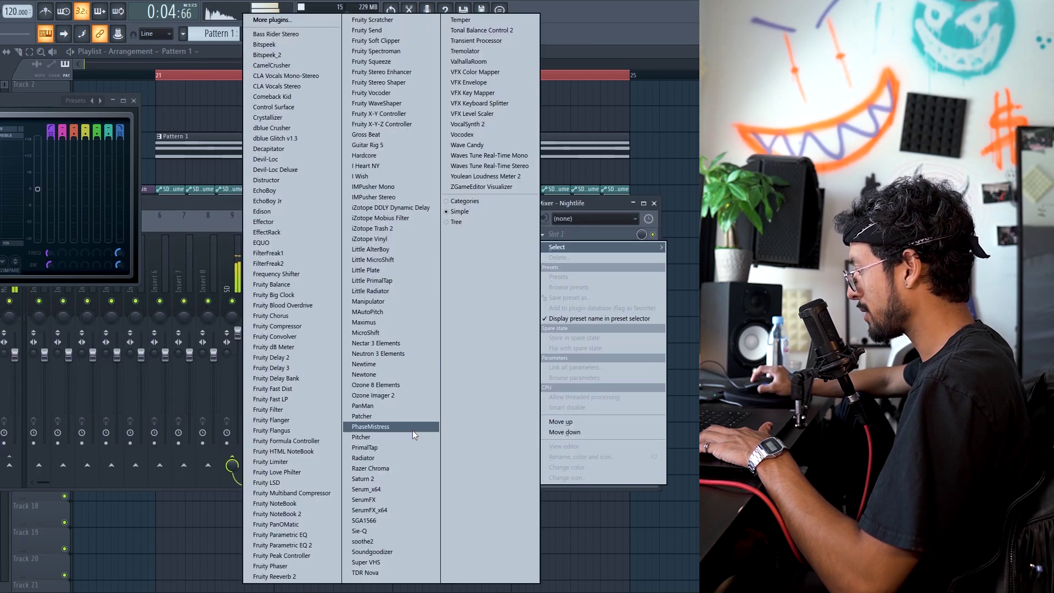
{"action": "left_click", "coordinate": [377, 476]}
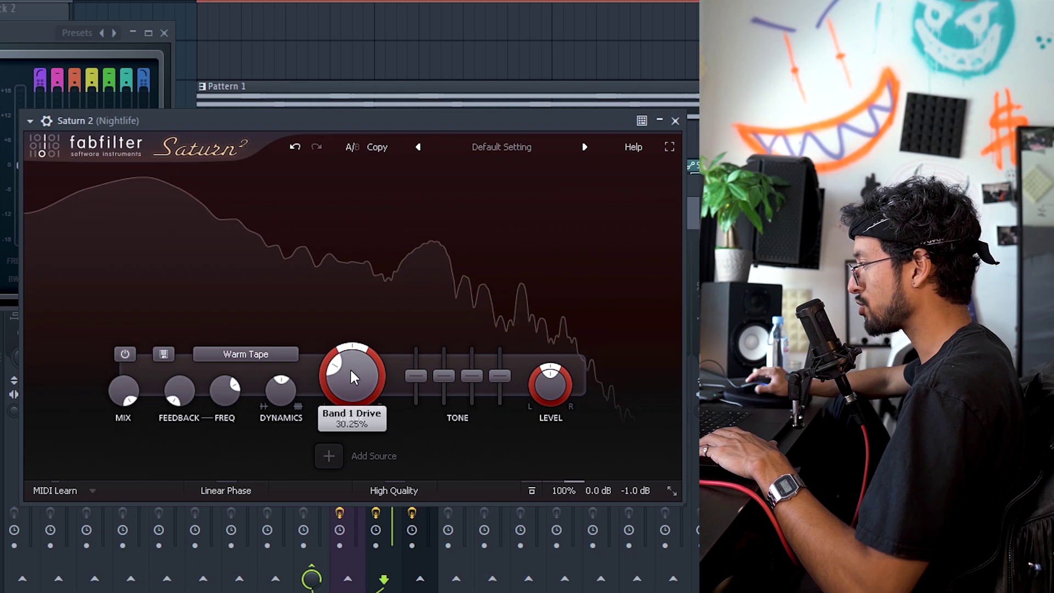
{"action": "left_click_drag", "start_coordinate": [358, 344], "coordinate": [352, 380]}
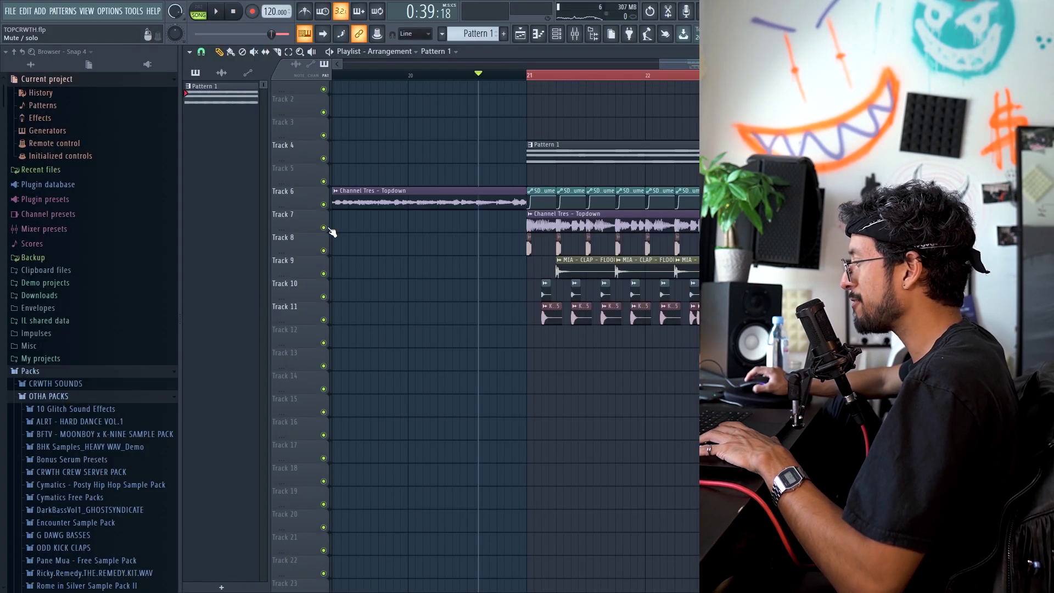
Move the THB2 - VOCALS - DEEP SPACE clip on Track 12 one beat later, to the last beat of bar 22
{"action": "scroll", "coordinate": [107, 535], "scroll_direction": "down", "scroll_amount": 15}
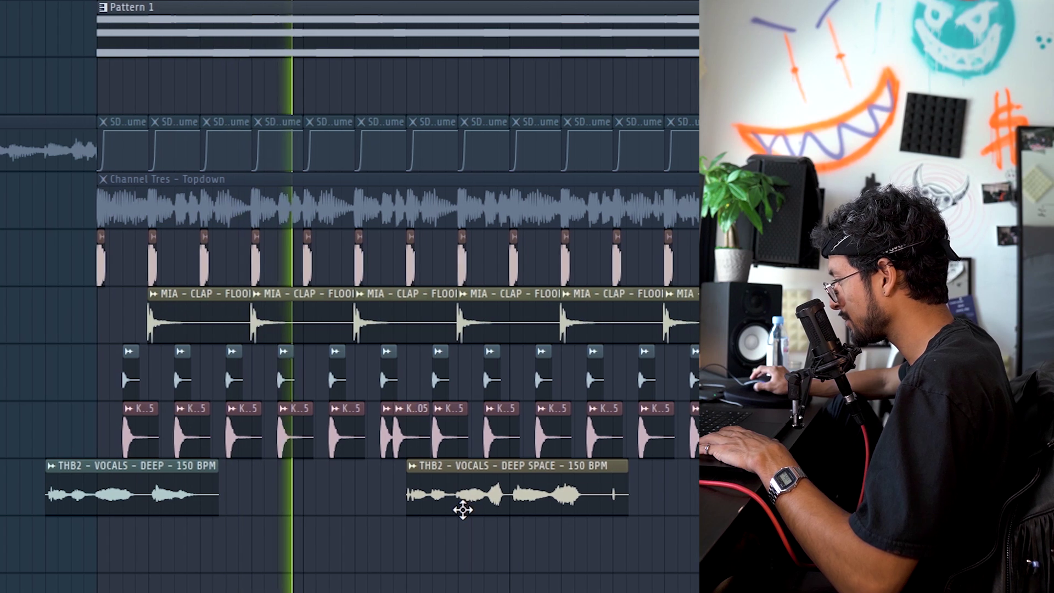
{"action": "left_click_drag", "start_coordinate": [469, 505], "coordinate": [521, 513]}
{"action": "scroll", "coordinate": [483, 538], "scroll_direction": "up", "scroll_amount": 2}
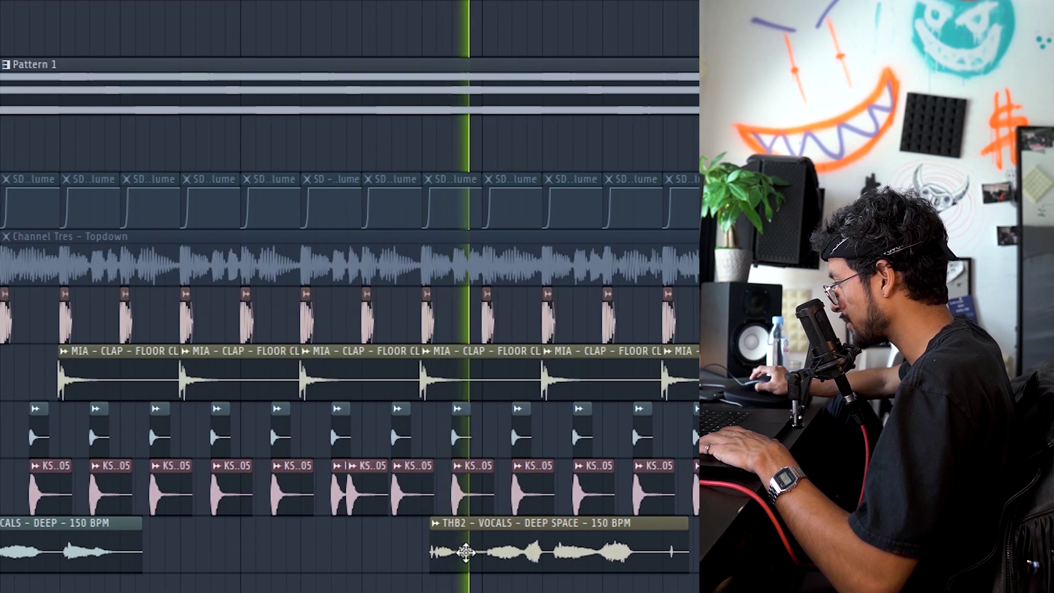
{"action": "left_click_drag", "start_coordinate": [463, 549], "coordinate": [299, 552]}
{"action": "scroll", "coordinate": [412, 574], "scroll_direction": "down", "scroll_amount": 6}
{"action": "scroll", "coordinate": [305, 564], "scroll_direction": "up", "scroll_amount": 3}
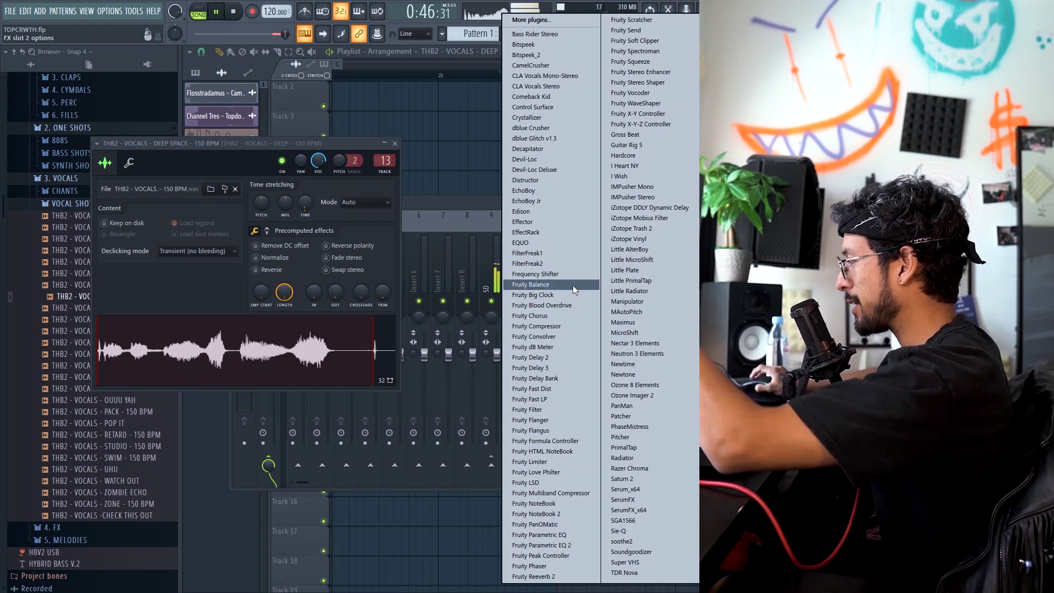
Add Comeback Kid to the second effect slot of the THB2 vocal mixer track
{"action": "left_click", "coordinate": [531, 97]}
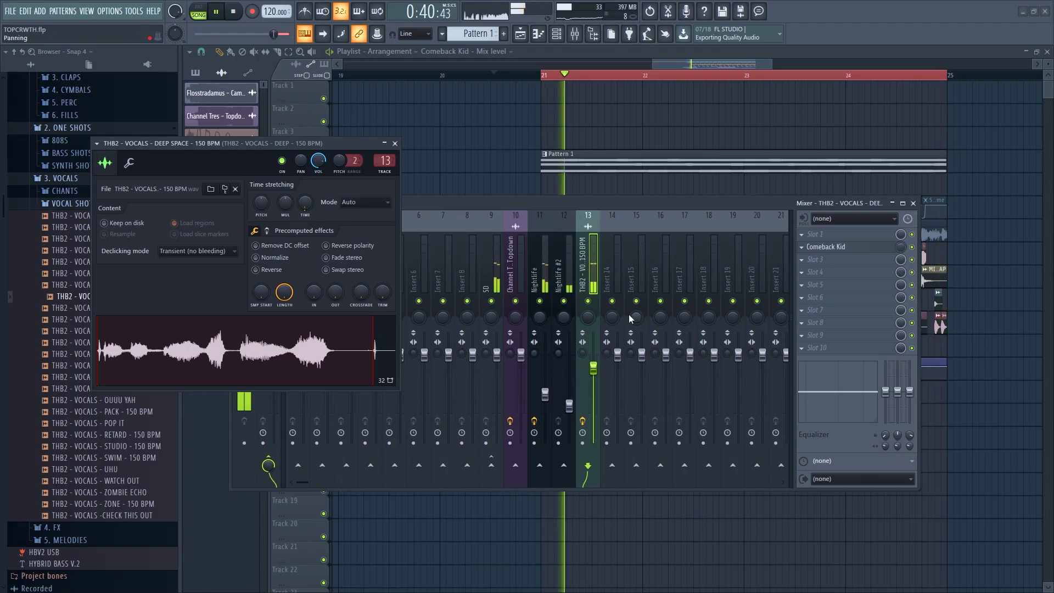
{"action": "left_click", "coordinate": [833, 261]}
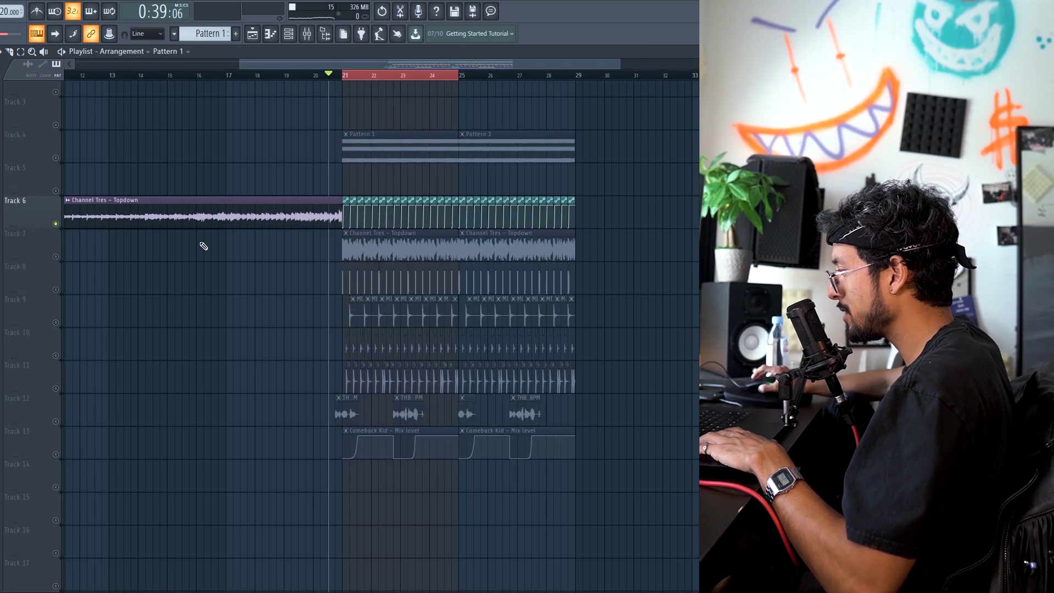
Take Track 6 out of solo and mute it, leaving the other playlist tracks active
{"action": "scroll", "coordinate": [199, 243], "scroll_direction": "left", "scroll_amount": 3}
{"action": "scroll", "coordinate": [414, 248], "scroll_direction": "up", "scroll_amount": 3}
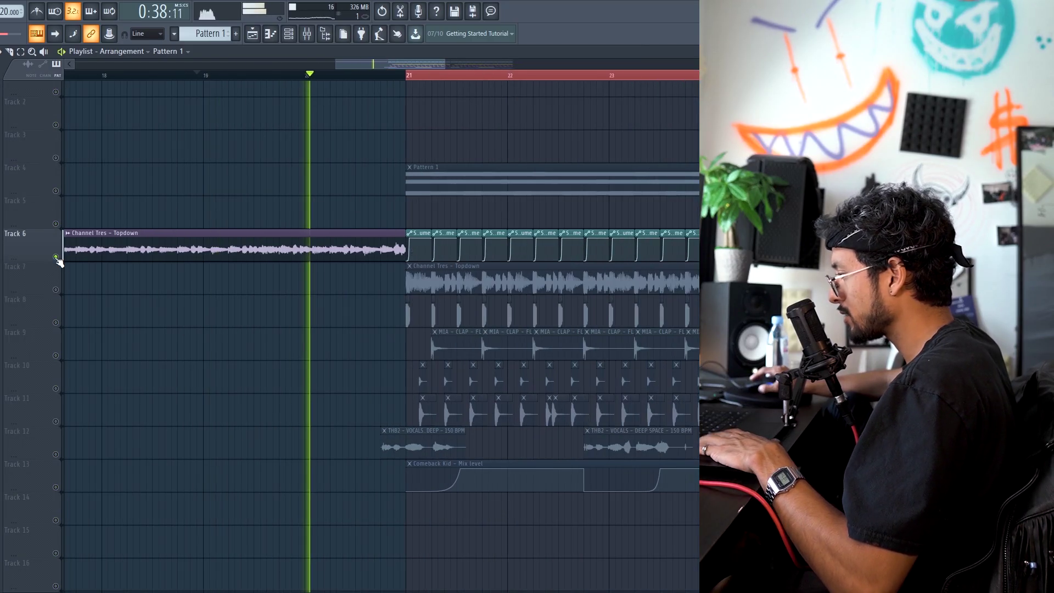
{"action": "right_click", "coordinate": [56, 246]}
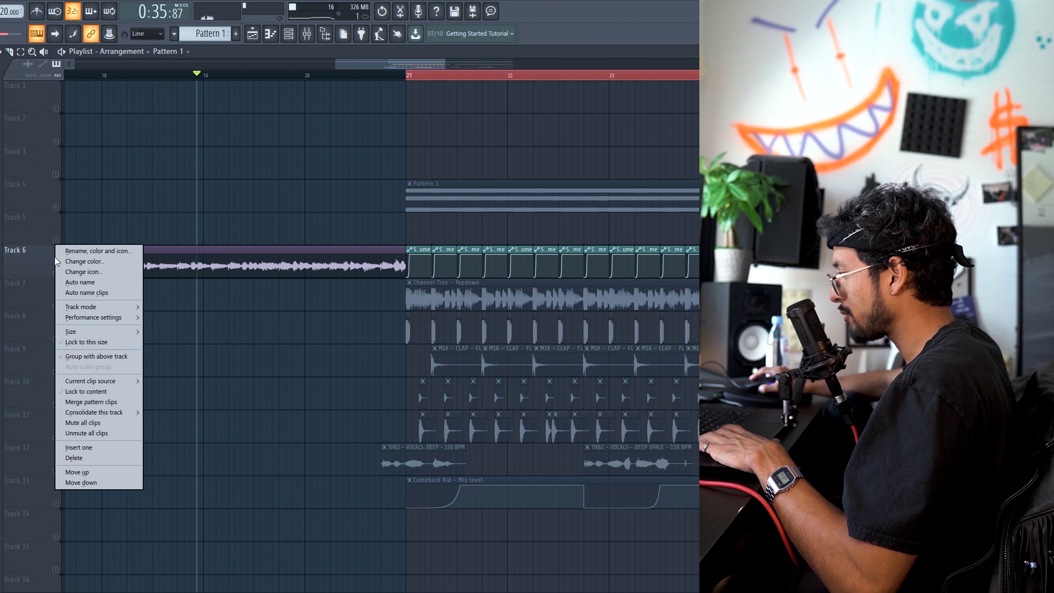
{"action": "left_click", "coordinate": [36, 264]}
{"action": "right_click", "coordinate": [56, 273]}
{"action": "left_click", "coordinate": [55, 273]}
{"action": "scroll", "coordinate": [294, 275], "scroll_direction": "down", "scroll_amount": 3}
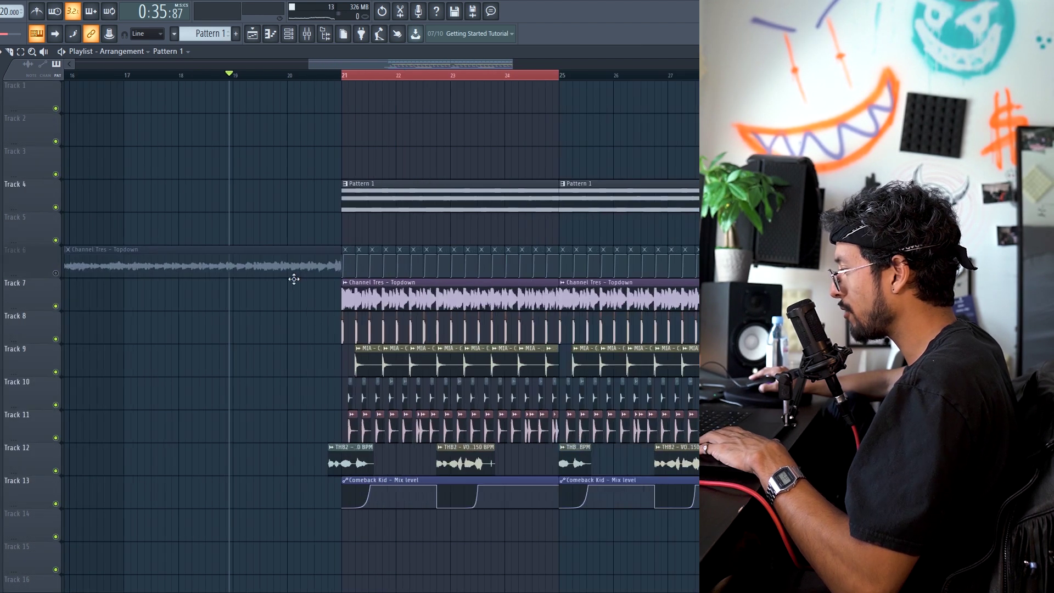
Move all vocal clips and Comeback Kid mix level automation on Tracks 12 and 13 eight bars later, with the automation starting at bar 29
{"action": "left_click_drag", "start_coordinate": [589, 466], "coordinate": [308, 489]}
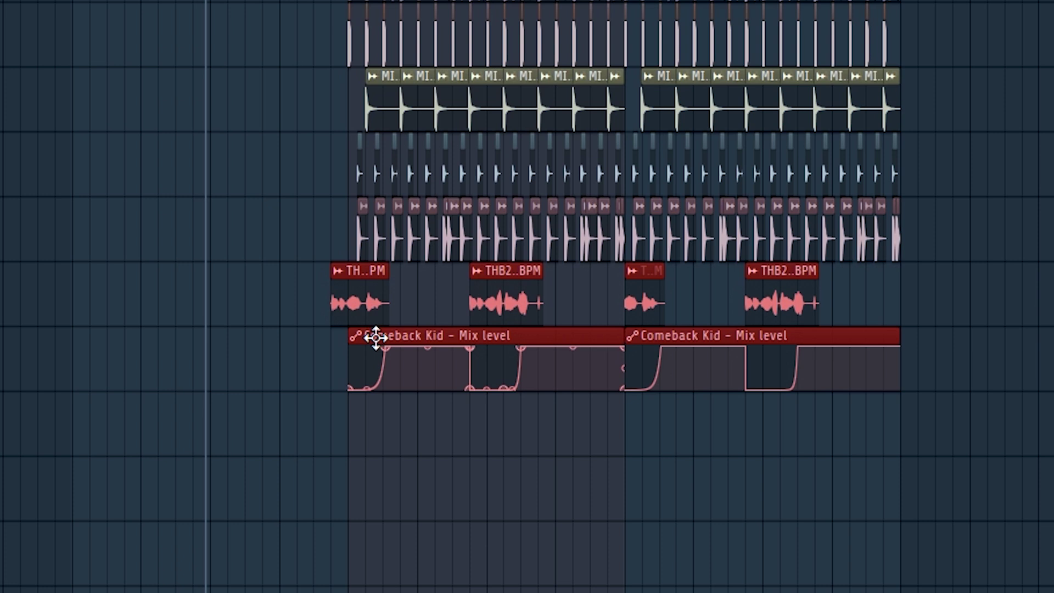
{"action": "left_click_drag", "start_coordinate": [375, 338], "coordinate": [532, 438]}
Duplicate all clips on Tracks 4 to 11 between bars 21 and 29 so they repeat up to bar 37
{"action": "left_click", "coordinate": [676, 440]}
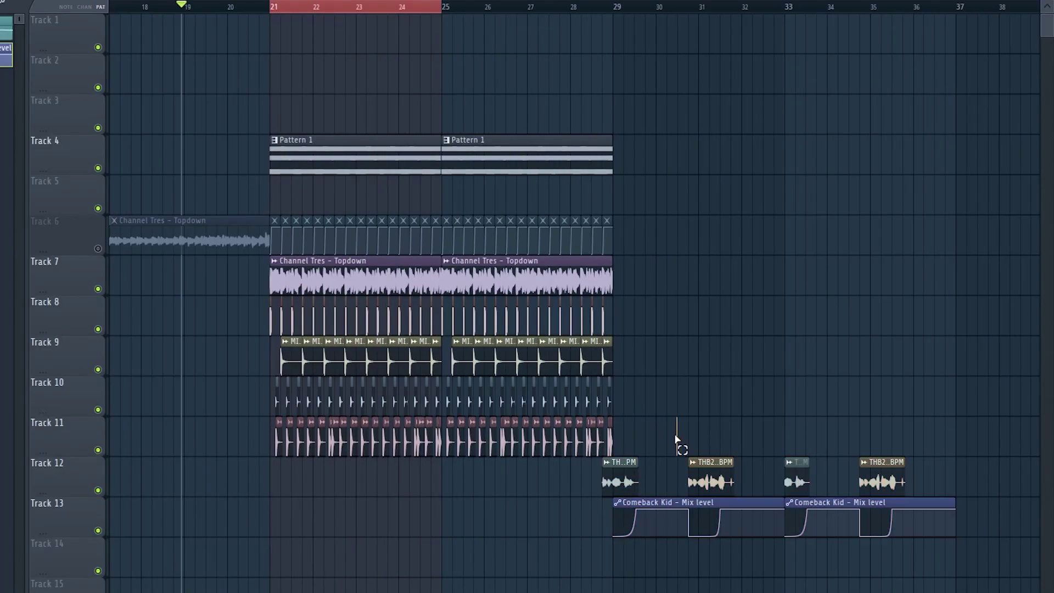
{"action": "left_click_drag", "start_coordinate": [676, 439], "coordinate": [271, 137]}
{"action": "key", "text": "ctrl+b"}
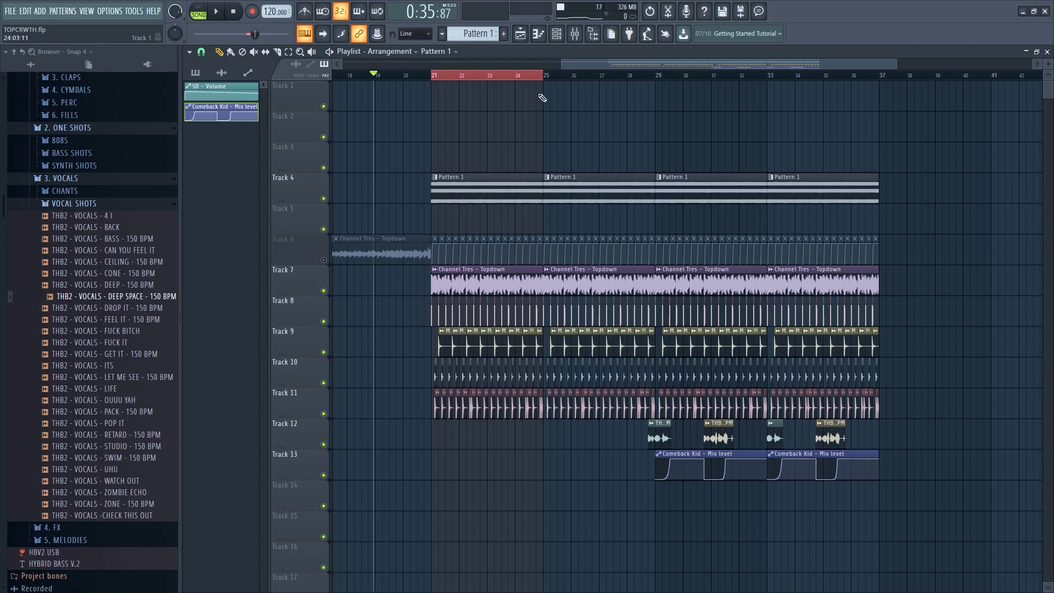
Add Ozone Imager 2 and Fruity Parametric EQ 2 to the Master mixer track
{"action": "left_click", "coordinate": [575, 33]}
{"action": "left_click", "coordinate": [271, 261]}
{"action": "left_click", "coordinate": [828, 244]}
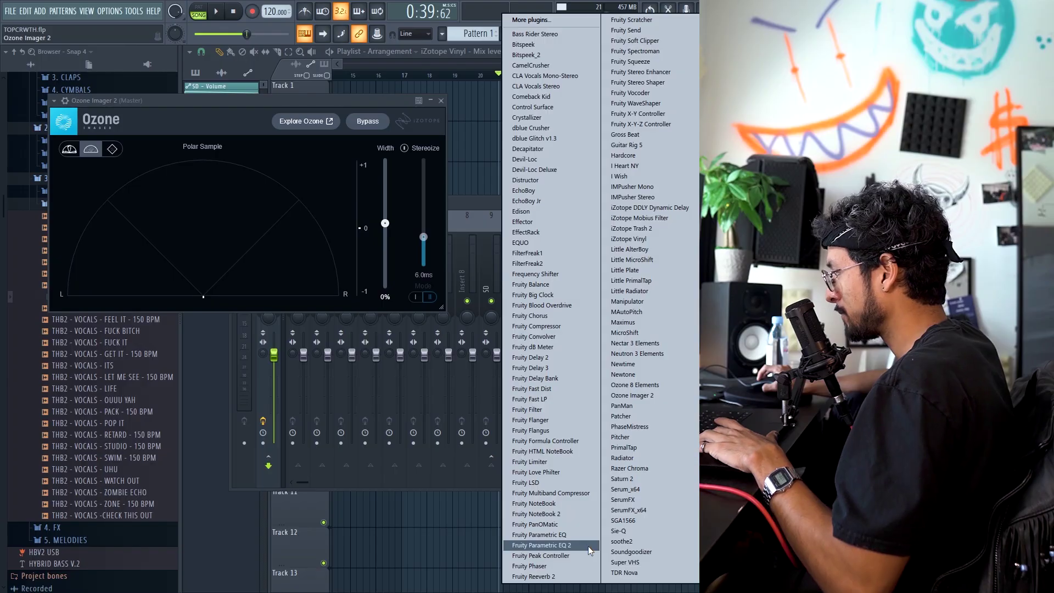
{"action": "left_click", "coordinate": [554, 502]}
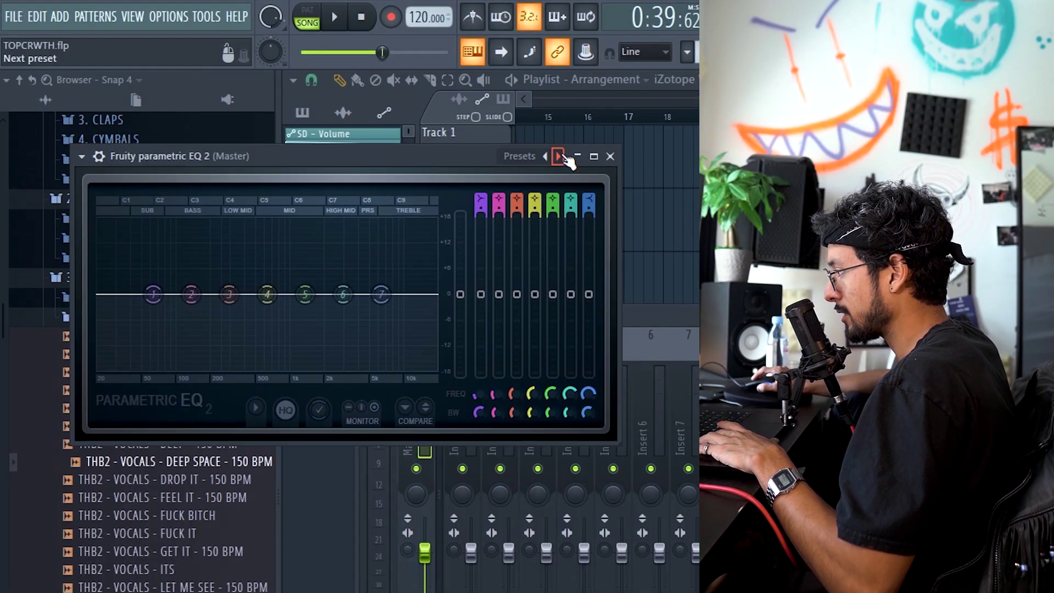
Load the Radio preset in the Master track's Parametric EQ 2 and lower its high cut frequency during playback
{"action": "left_click", "coordinate": [563, 156]}
{"action": "left_click", "coordinate": [629, 350]}
{"action": "key", "text": "space"}
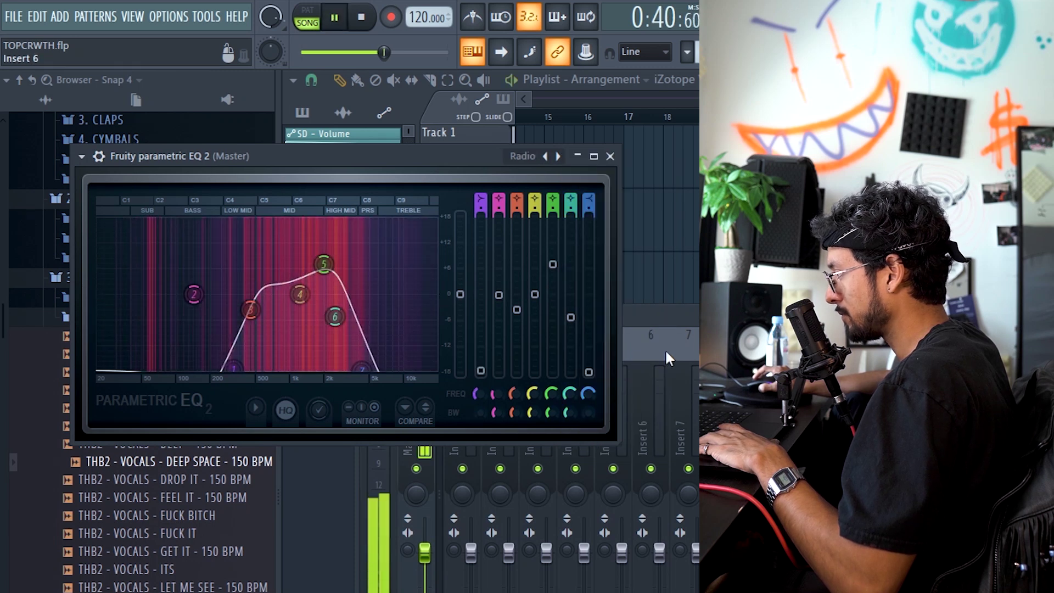
{"action": "left_click_drag", "start_coordinate": [361, 369], "coordinate": [335, 369]}
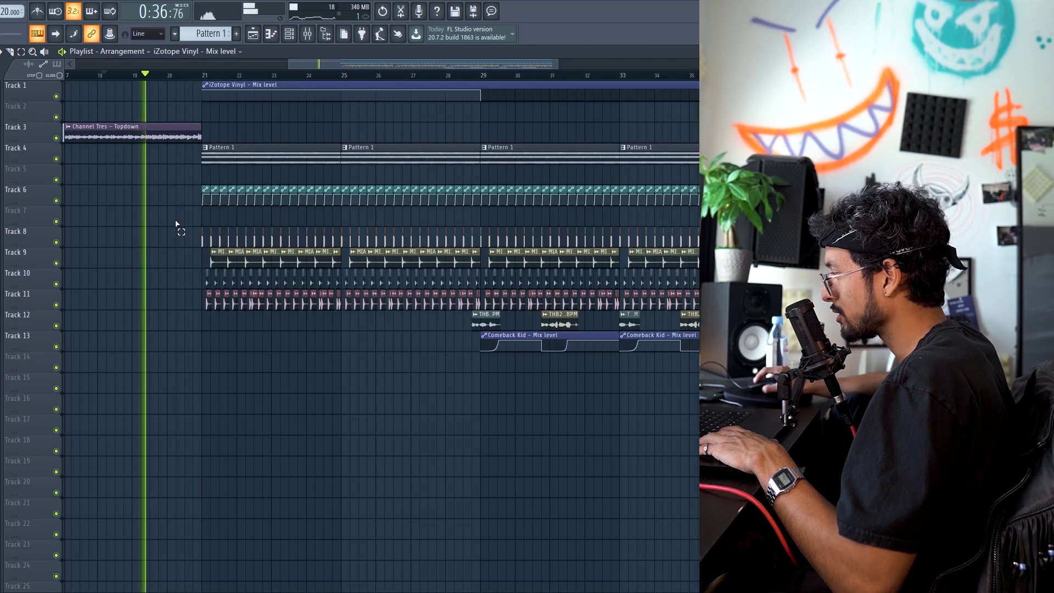
Select the drum clips on Tracks 8 to 11 between bars 21 and 29 and remove them
{"action": "left_click_drag", "start_coordinate": [176, 209], "coordinate": [477, 306]}
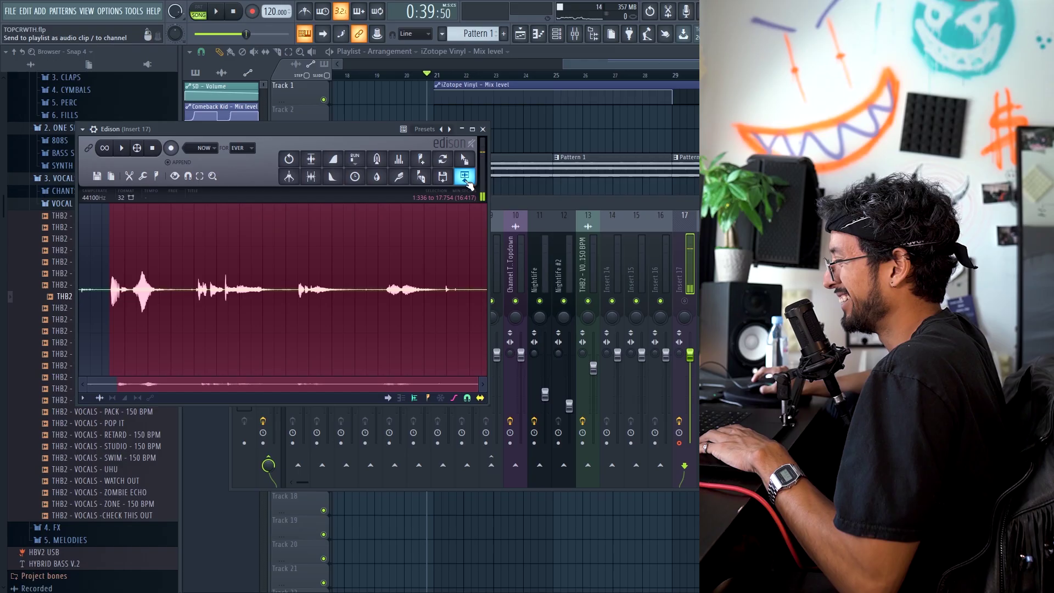
Place the voice recording from Edison on Track 7 shortly after the start of bar 21 and open its channel settings
{"action": "left_click_drag", "start_coordinate": [466, 170], "coordinate": [521, 278]}
{"action": "scroll", "coordinate": [598, 149], "scroll_direction": "up", "scroll_amount": 2}
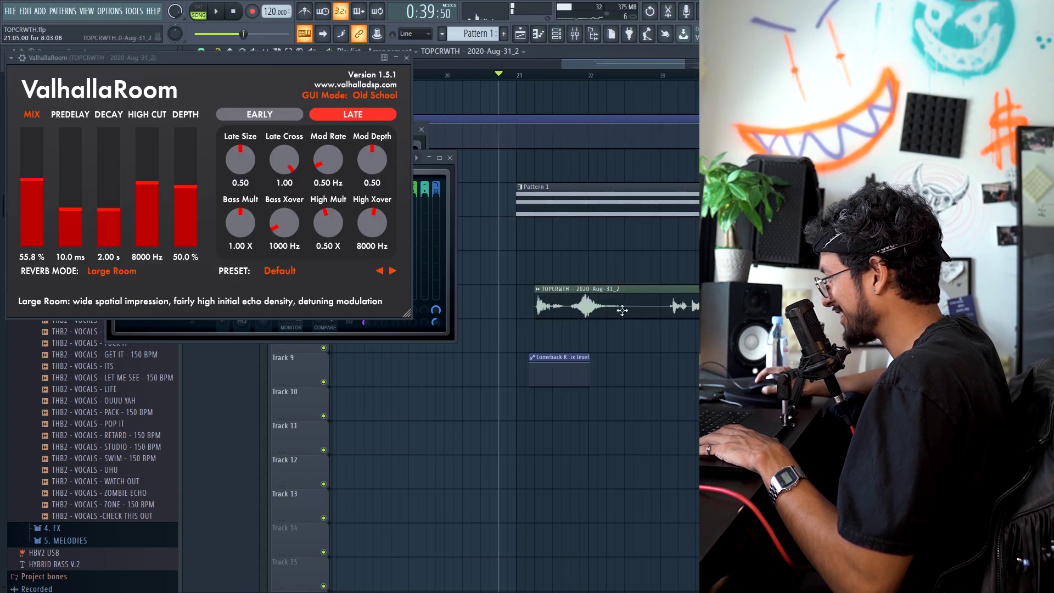
{"action": "double_click", "coordinate": [622, 311]}
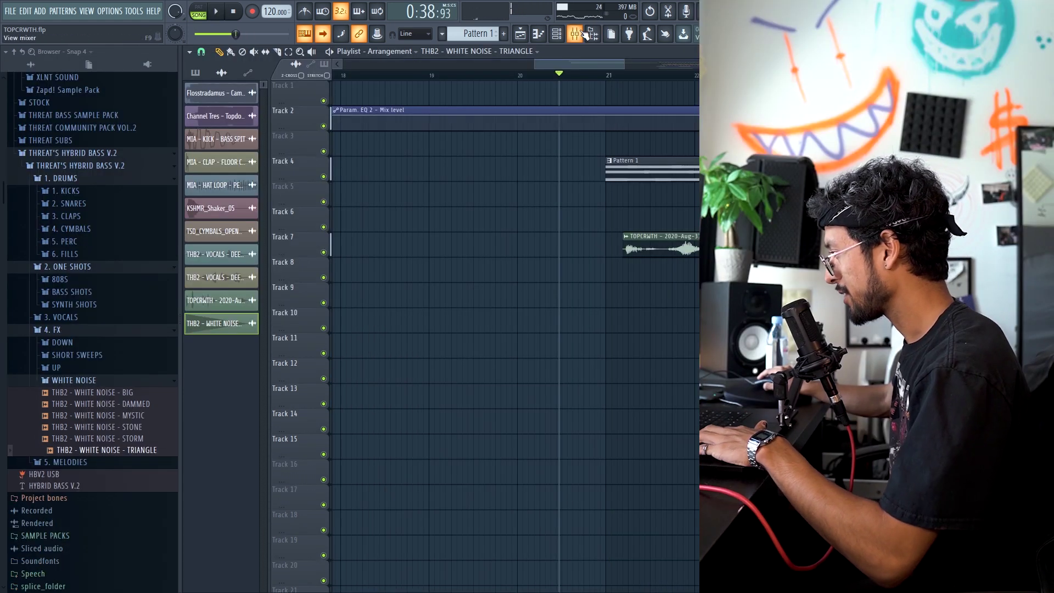
Add Fruity Limiter to the Master mixer track and play the arrangement through it
{"action": "left_click", "coordinate": [586, 34]}
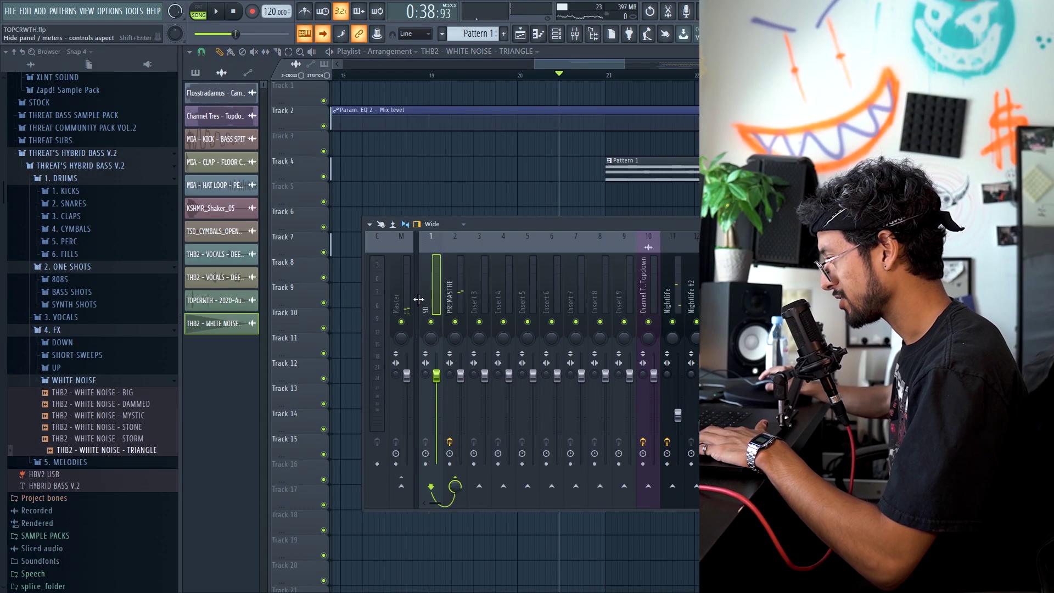
{"action": "key", "text": "space"}
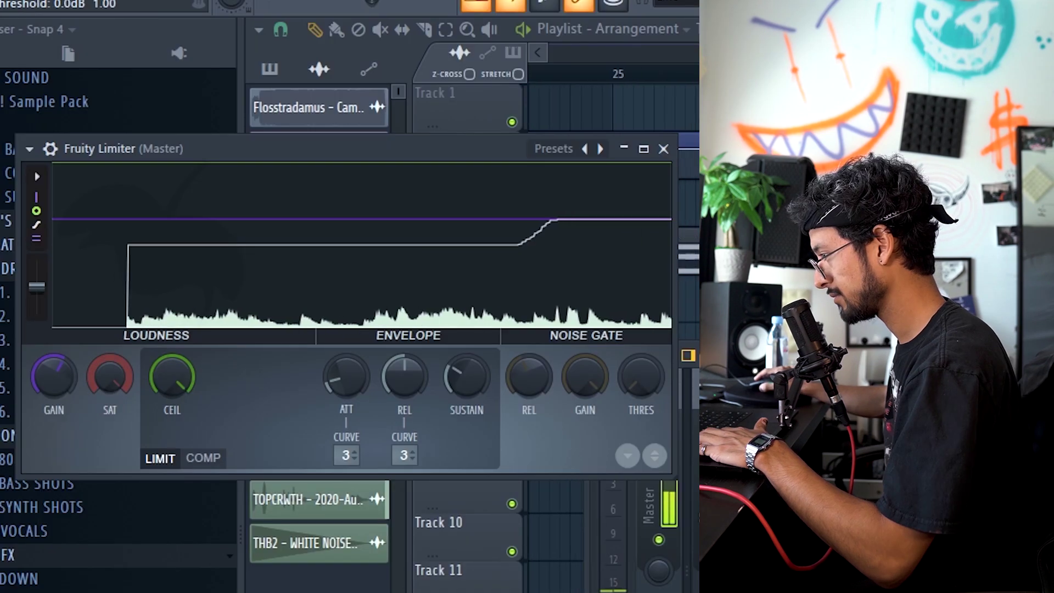
{"action": "scroll", "coordinate": [76, 410], "scroll_direction": "up", "scroll_amount": 2}
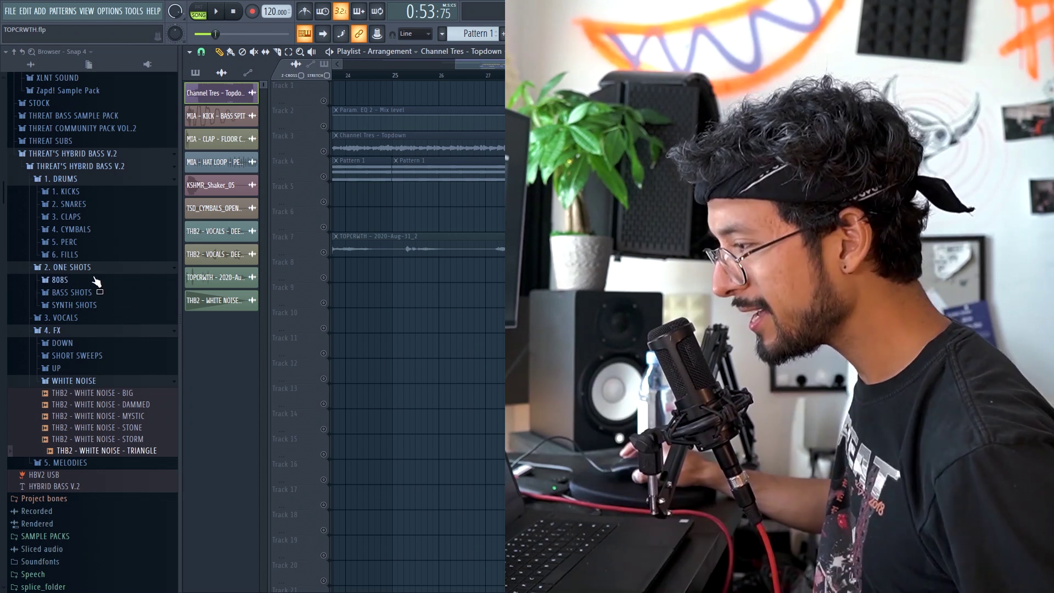
Place the THB2 - SYNTH - BUCK 80 synth shot on Track 7 at the second beat of bar 29 and show the mixer
{"action": "left_click", "coordinate": [74, 305]}
{"action": "left_click", "coordinate": [117, 341]}
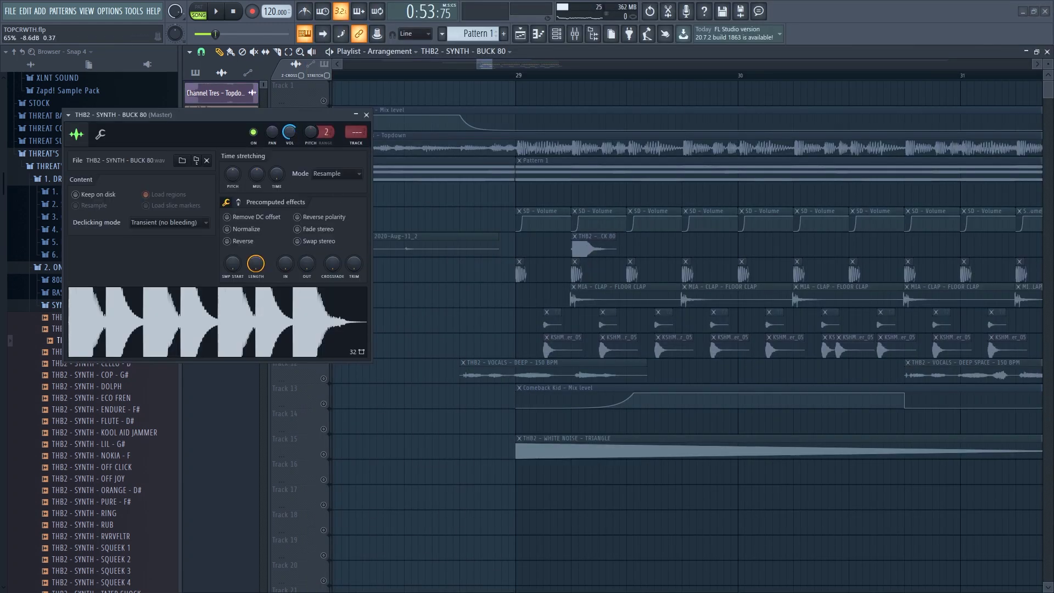
{"action": "left_click", "coordinate": [575, 33]}
{"action": "right_click", "coordinate": [776, 234]}
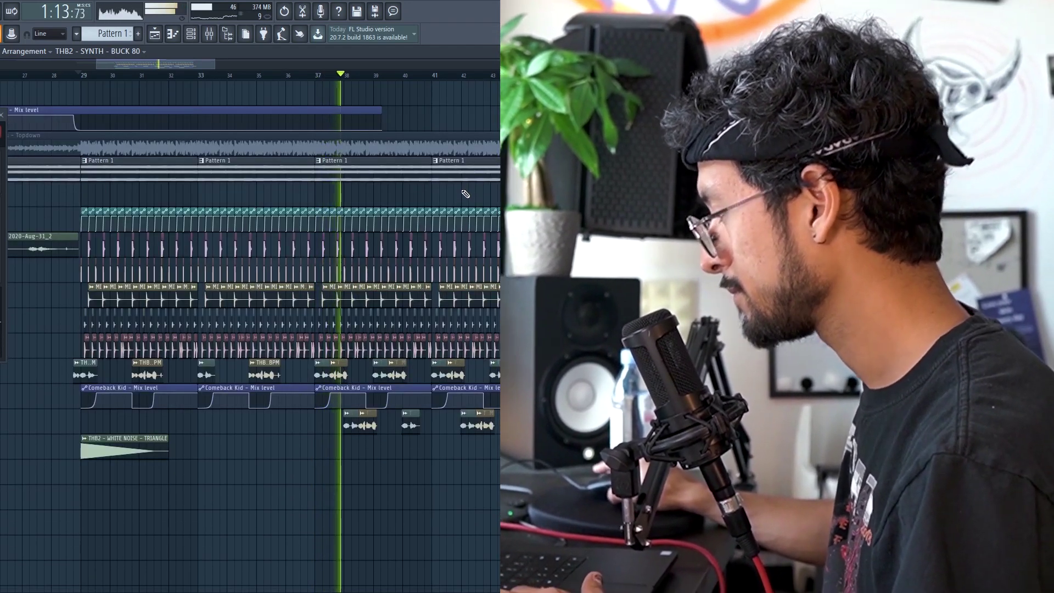
Open Pattern 1's Nightlife notes in the piano roll and play the bassline
{"action": "scroll", "coordinate": [371, 188], "scroll_direction": "down", "scroll_amount": 2}
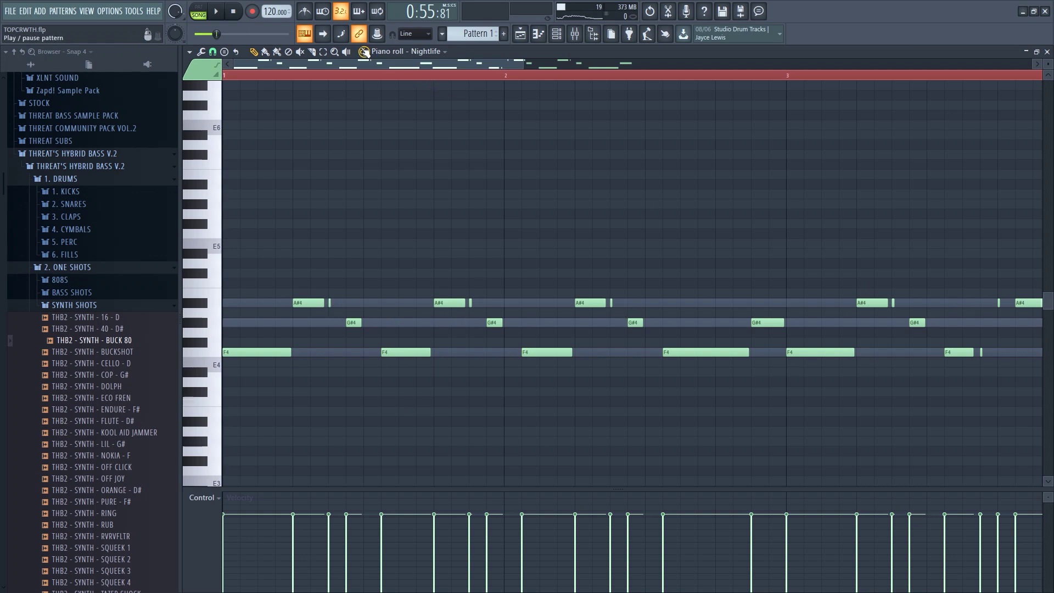
{"action": "key", "text": "space"}
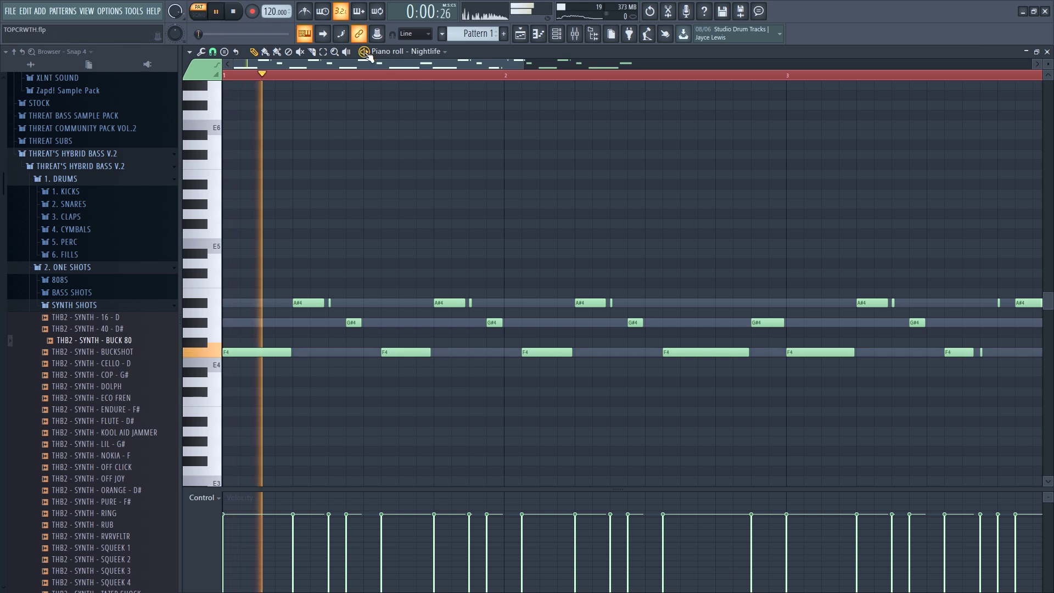